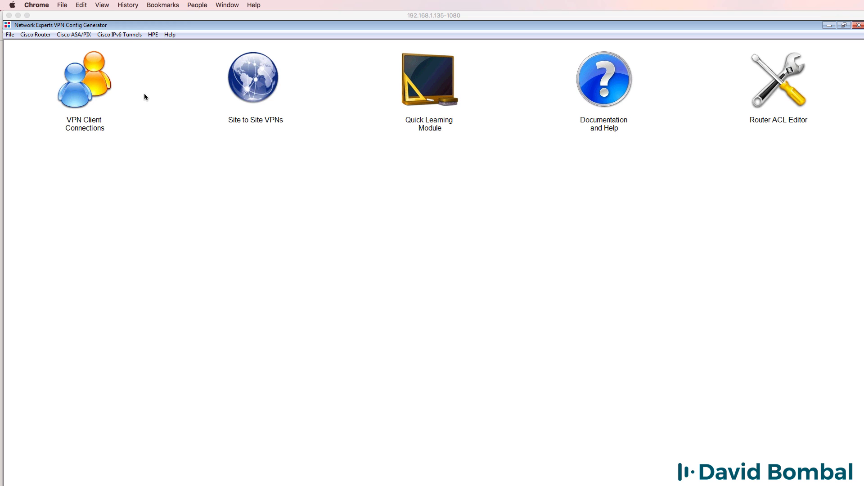
Step: Expand Cisco Router > Router Site to Site VPNS > IPSec to list the tunnel templates, including dynamic-address NAT variants
{"action": "left_click", "coordinate": [35, 36]}
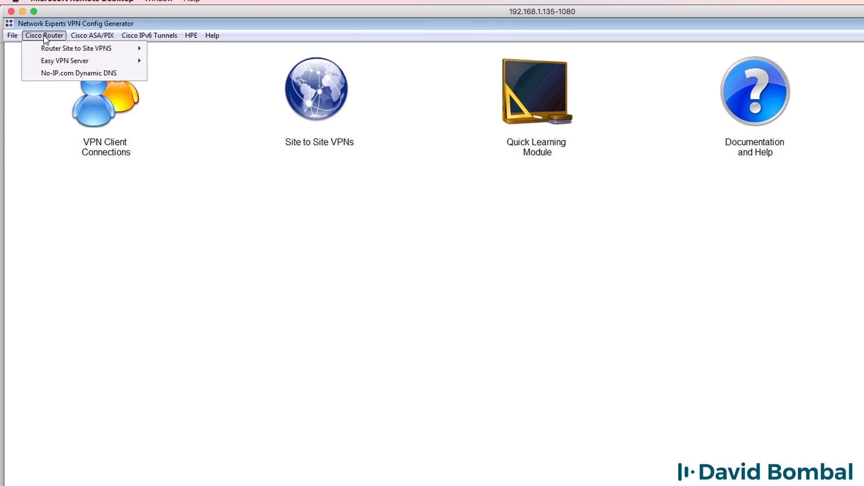
{"action": "mouse_move", "coordinate": [49, 46]}
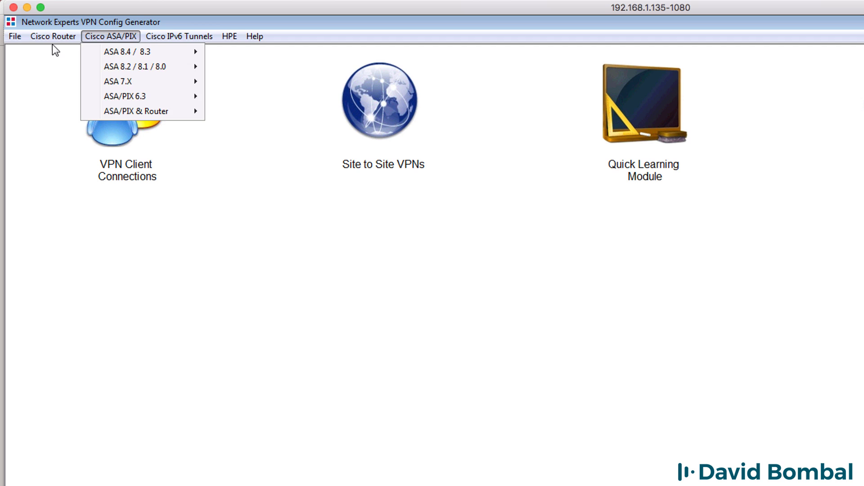
{"action": "mouse_move", "coordinate": [73, 54]}
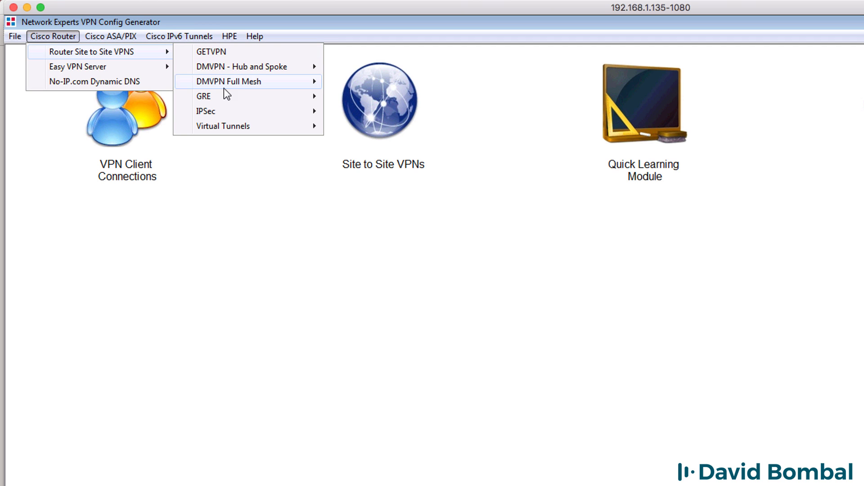
{"action": "mouse_move", "coordinate": [233, 116]}
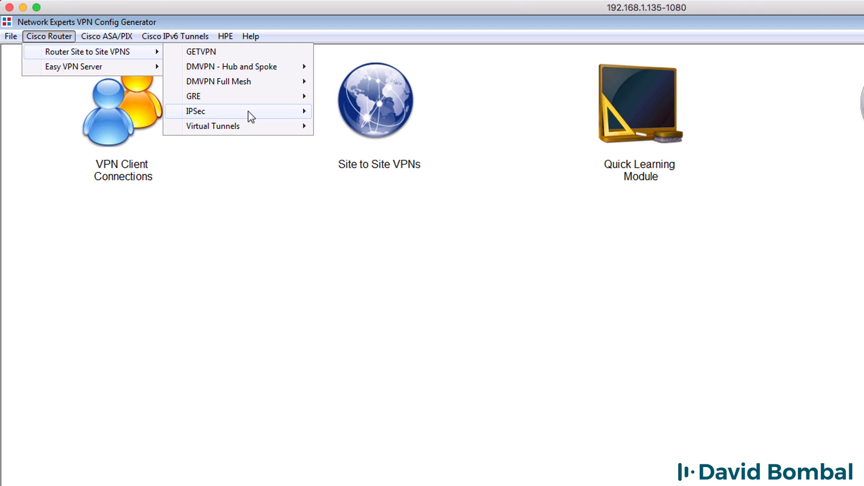
{"action": "mouse_move", "coordinate": [247, 112]}
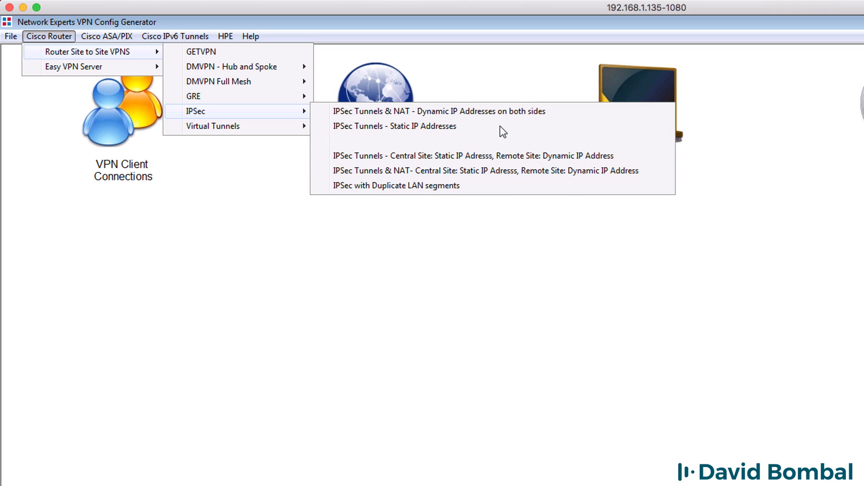
Step: Open the both-sides-dynamic IPSec & NAT template and name the routers c1.davidbombal.com and c2.davidbombal.com
{"action": "left_click", "coordinate": [458, 116]}
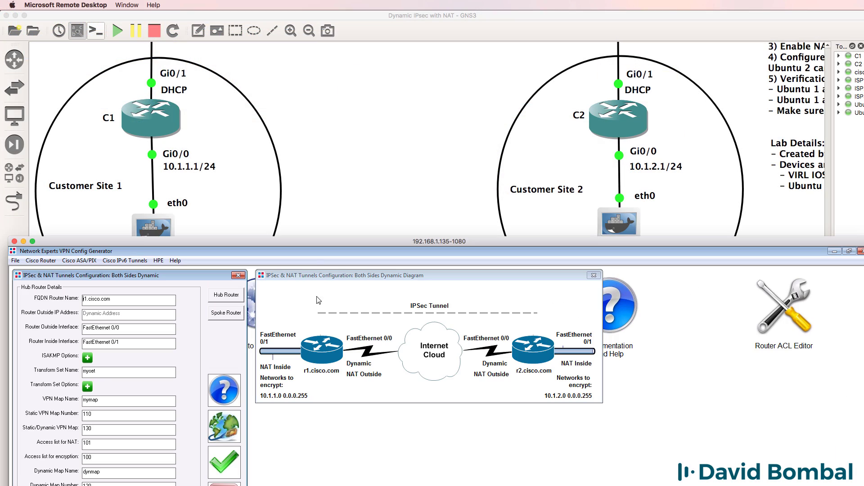
{"action": "left_click_drag", "start_coordinate": [307, 251], "coordinate": [310, 195]}
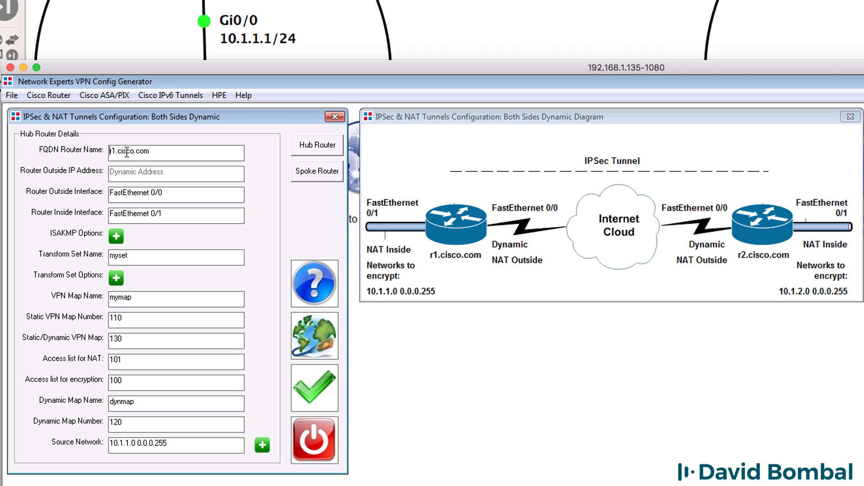
{"action": "triple_click", "coordinate": [127, 153]}
{"action": "type", "text": "c1.dav"}
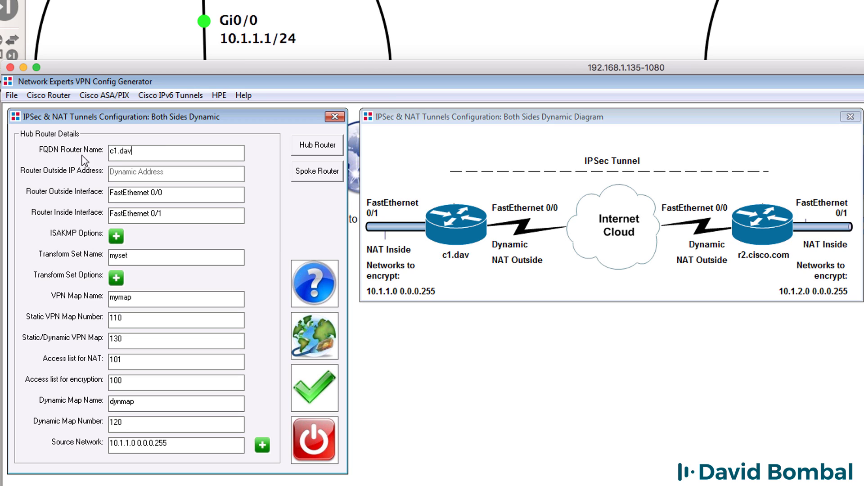
{"action": "type", "text": "idbombal.com"}
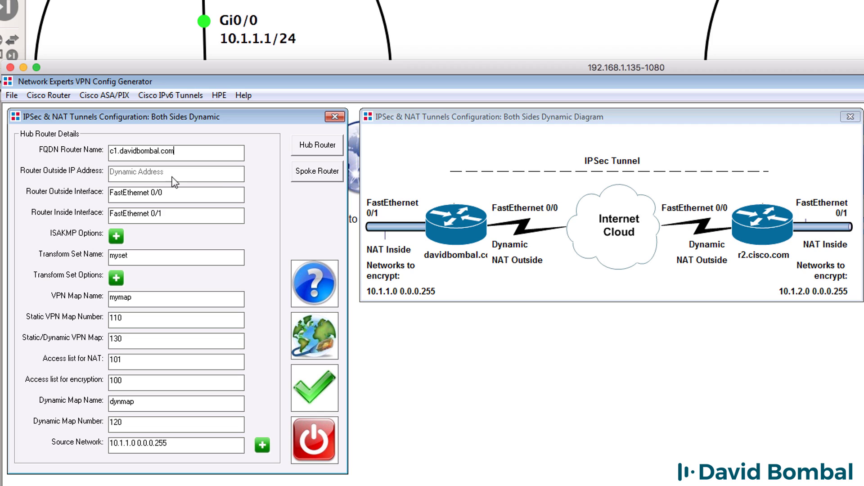
{"action": "left_click", "coordinate": [311, 171]}
{"action": "type", "text": "c2.david"}
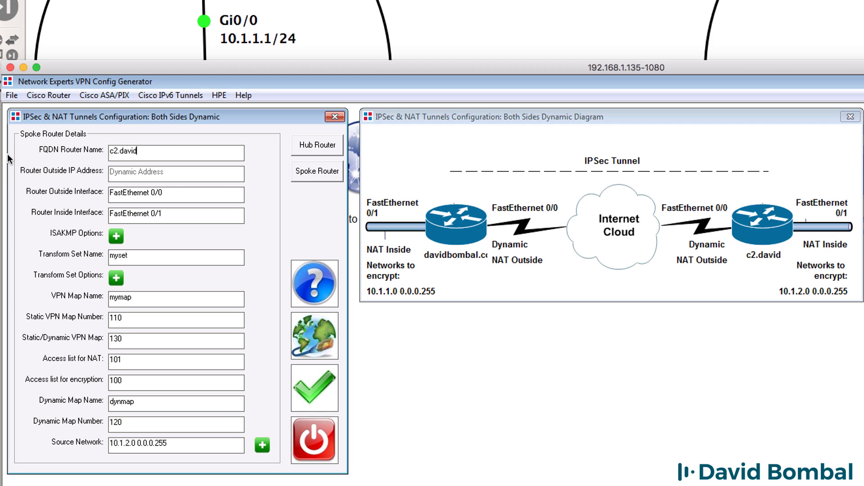
{"action": "type", "text": "bombal.com"}
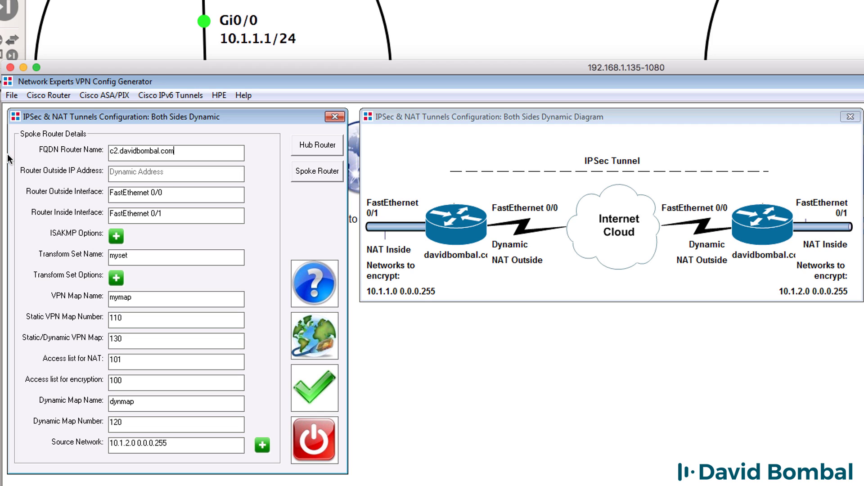
Step: Set outside interface G0/1 and inside interface G0/0 for both hub and spoke routers
{"action": "left_click", "coordinate": [297, 145]}
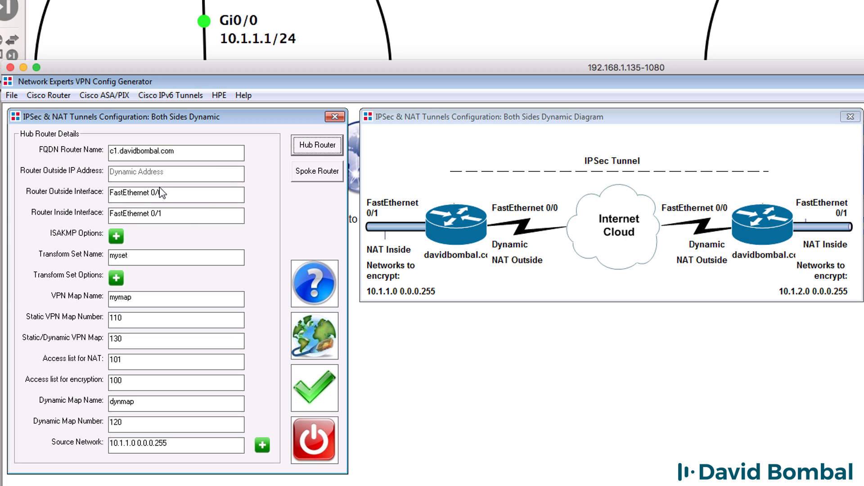
{"action": "left_click_drag", "start_coordinate": [198, 197], "coordinate": [109, 194]}
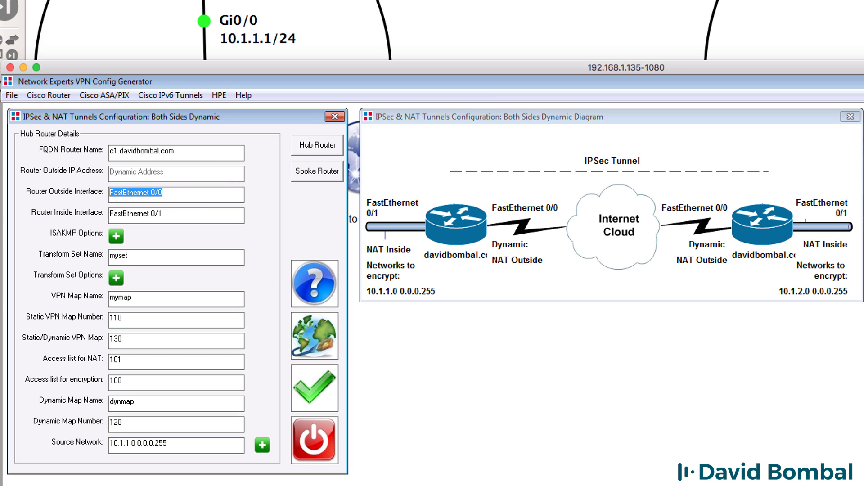
{"action": "type", "text": "G0/1"}
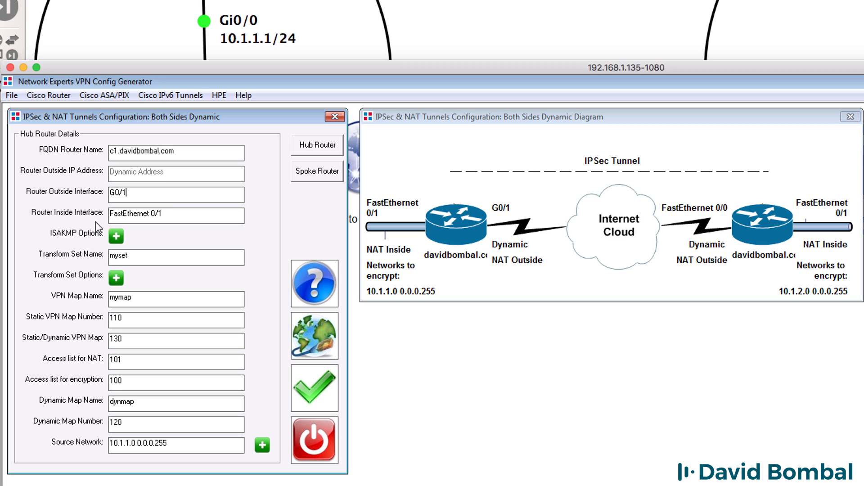
{"action": "left_click_drag", "start_coordinate": [175, 213], "coordinate": [109, 214]}
{"action": "type", "text": "g"}
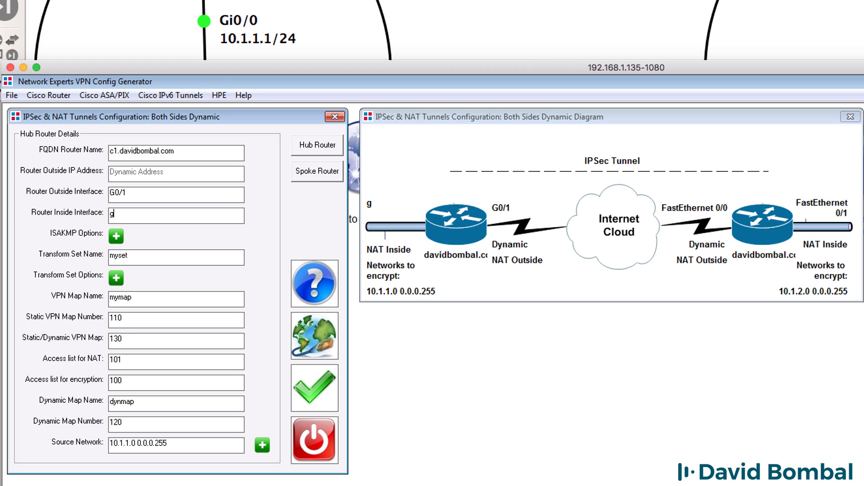
{"action": "key", "text": "BackSpace"}
{"action": "type", "text": "G0/0"}
{"action": "left_click", "coordinate": [309, 174]}
{"action": "left_click_drag", "start_coordinate": [202, 197], "coordinate": [9, 192]}
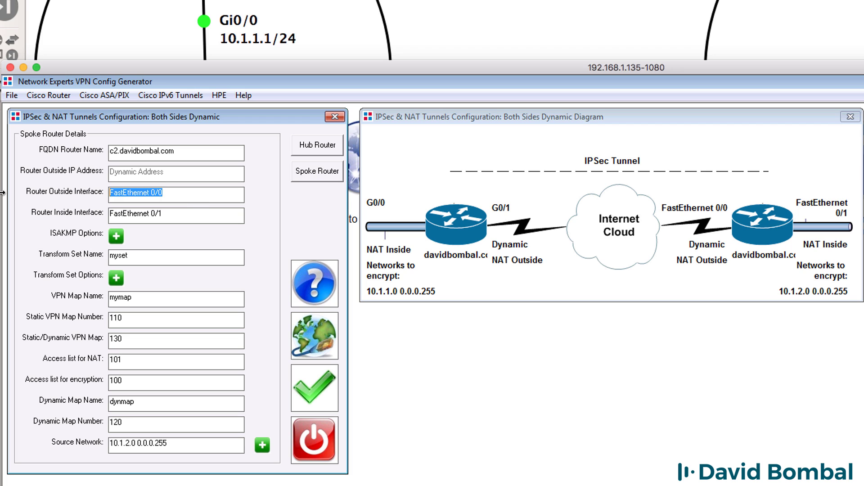
{"action": "type", "text": "G0/1"}
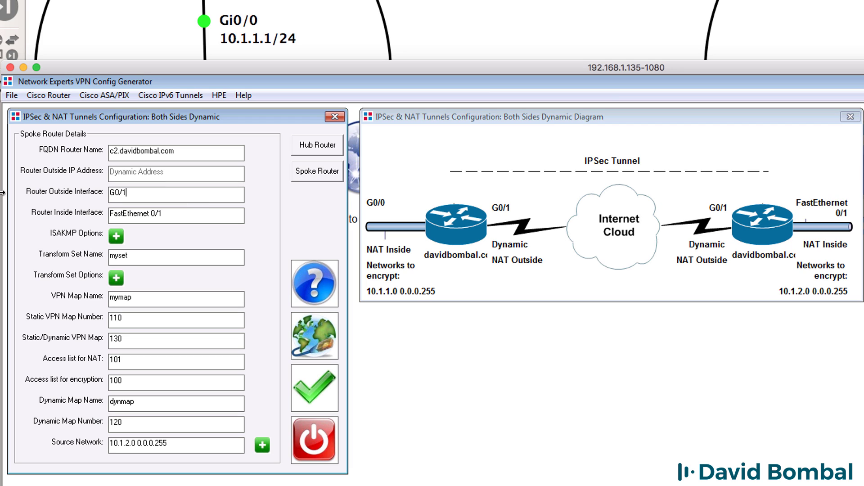
{"action": "left_click_drag", "start_coordinate": [161, 212], "coordinate": [110, 214]}
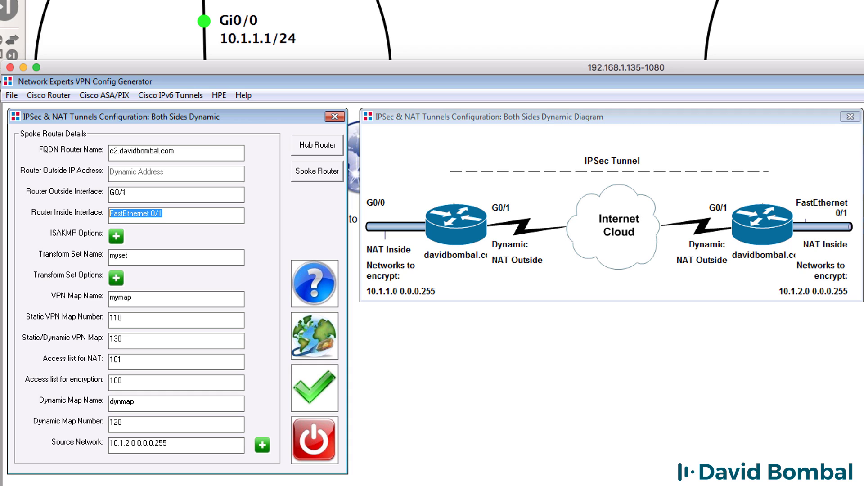
{"action": "type", "text": "G0/0"}
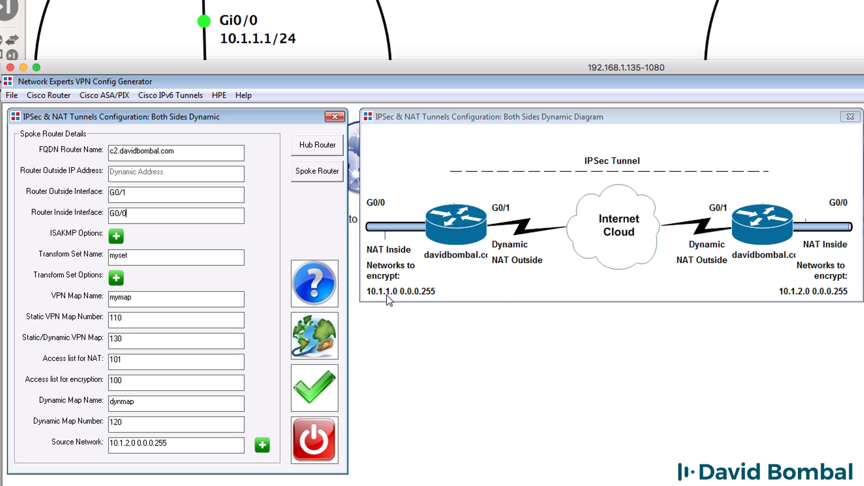
{"action": "left_click", "coordinate": [320, 150]}
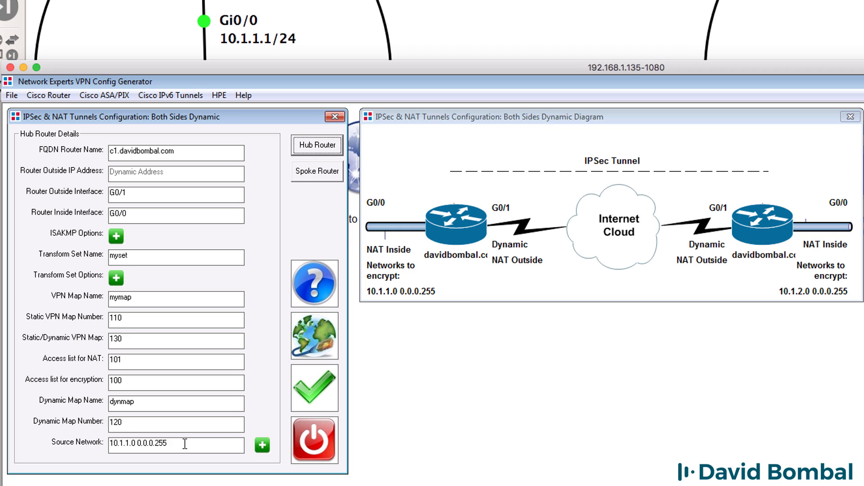
{"action": "left_click_drag", "start_coordinate": [184, 444], "coordinate": [59, 445]}
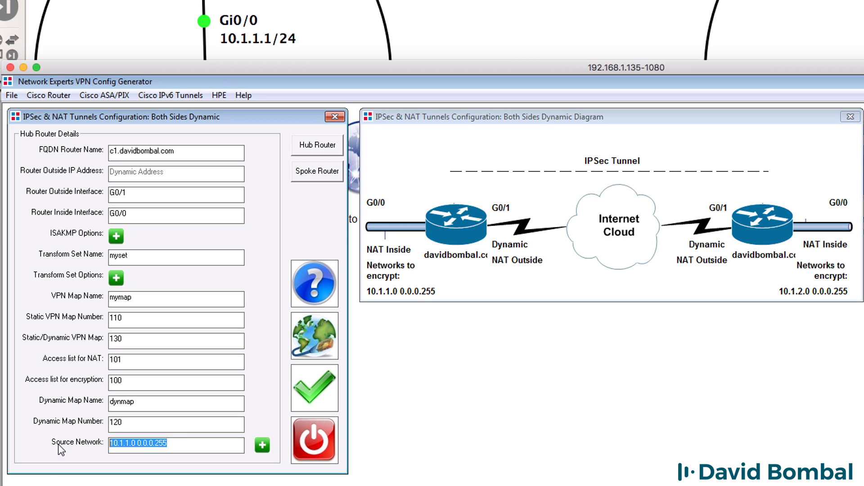
{"action": "left_click", "coordinate": [318, 171]}
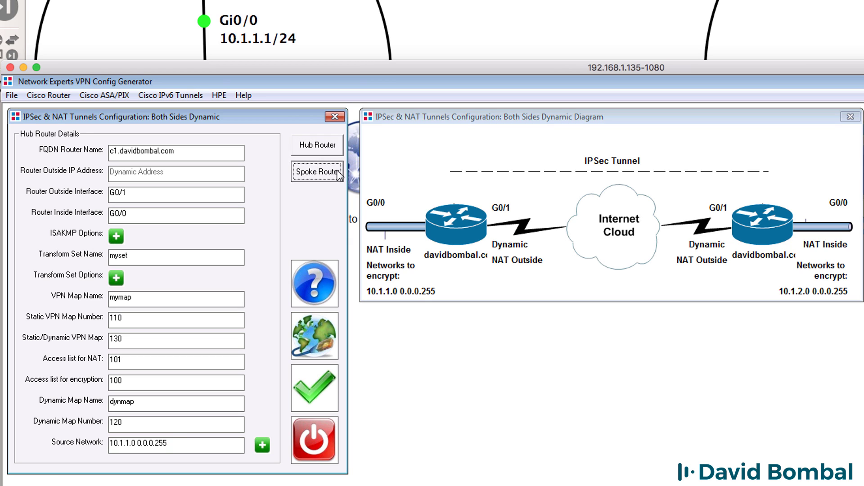
{"action": "left_click_drag", "start_coordinate": [190, 446], "coordinate": [76, 441]}
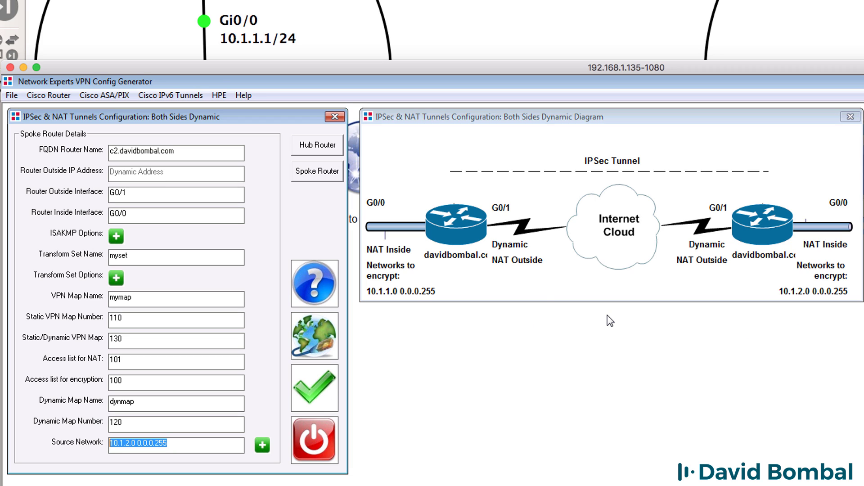
Step: Review the ISAKMP pre-shared key and transform set options, keeping the defaults
{"action": "left_click", "coordinate": [117, 236]}
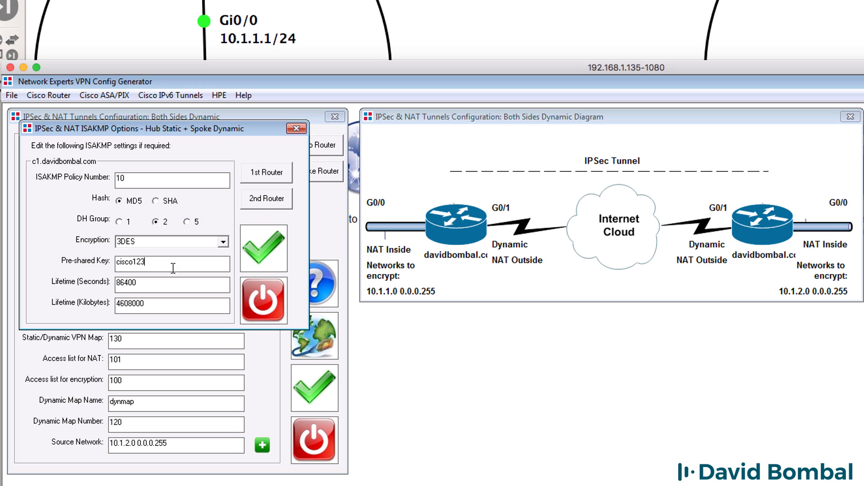
{"action": "left_click_drag", "start_coordinate": [175, 265], "coordinate": [55, 269]}
{"action": "left_click", "coordinate": [265, 249]}
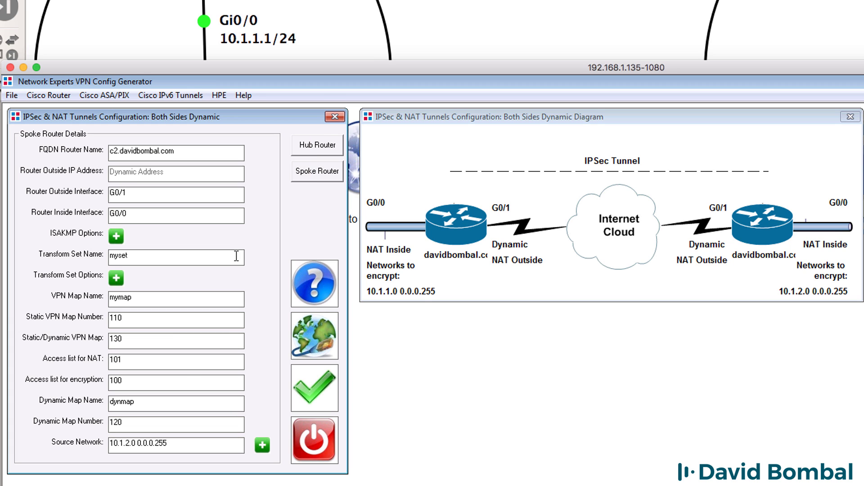
{"action": "left_click", "coordinate": [116, 278]}
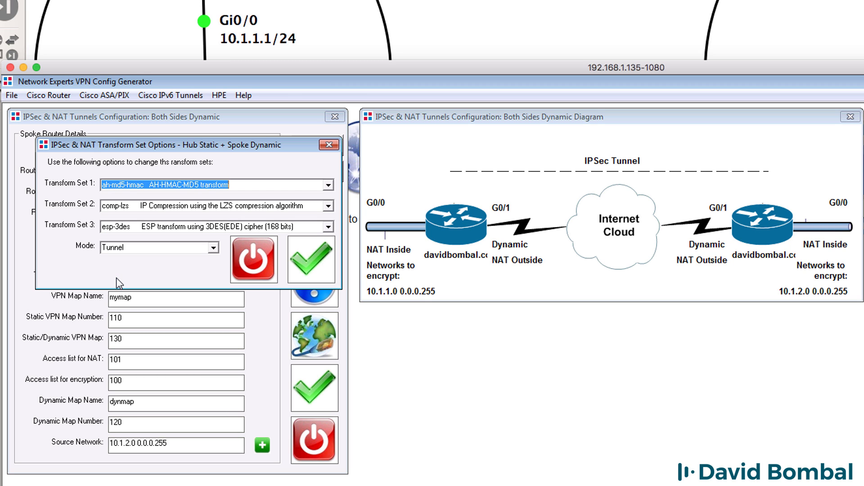
{"action": "left_click", "coordinate": [305, 266]}
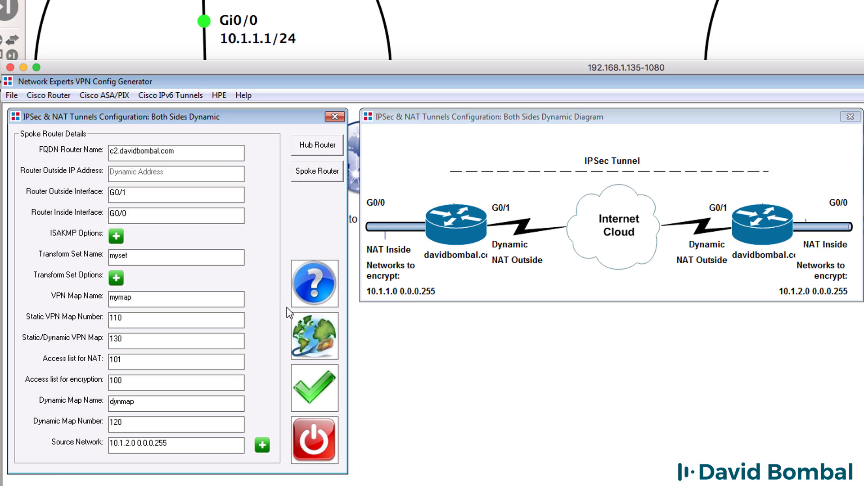
Step: Check the spoke source network, map name mymap and dynamic map dynmap, then generate the configurations
{"action": "left_click_drag", "start_coordinate": [222, 451], "coordinate": [57, 445]}
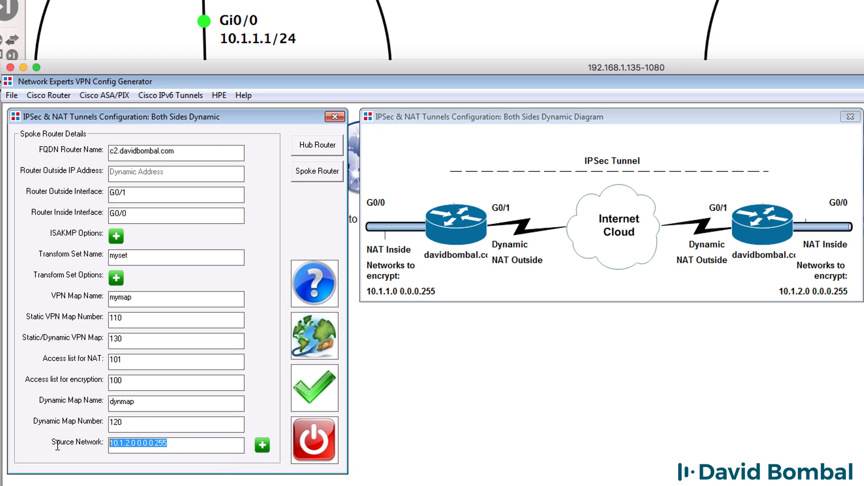
{"action": "double_click", "coordinate": [178, 402]}
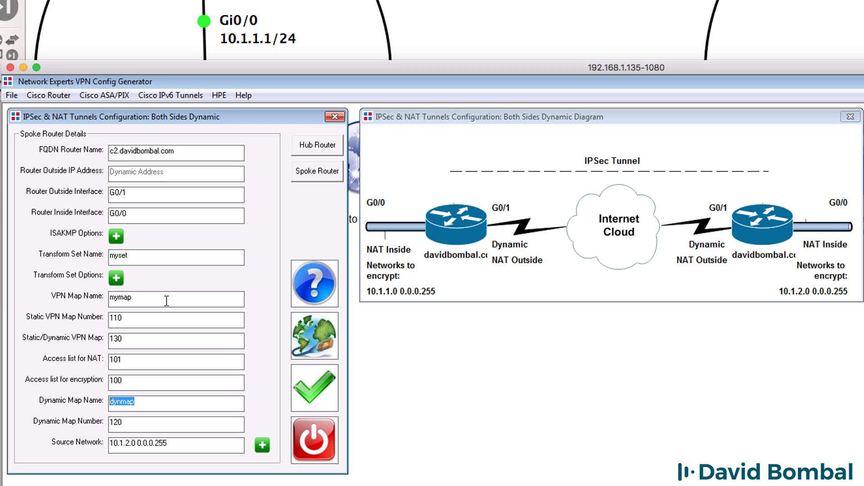
{"action": "left_click_drag", "start_coordinate": [166, 300], "coordinate": [1, 300]}
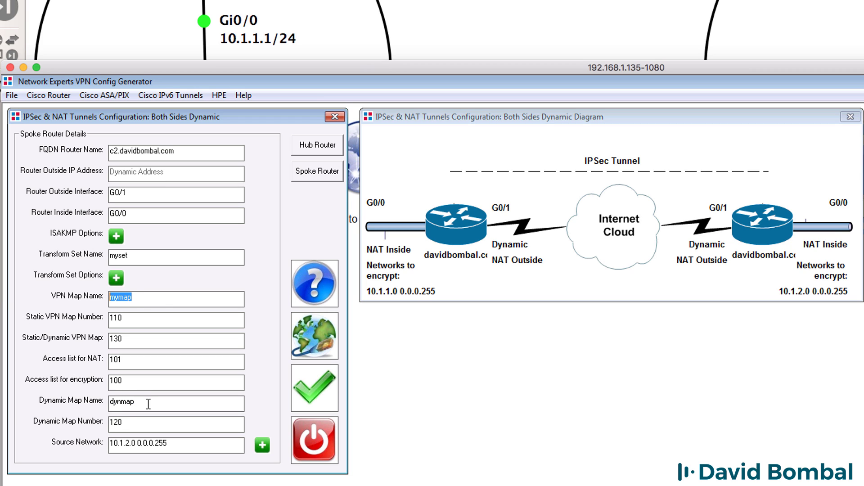
{"action": "left_click_drag", "start_coordinate": [148, 402], "coordinate": [15, 405]}
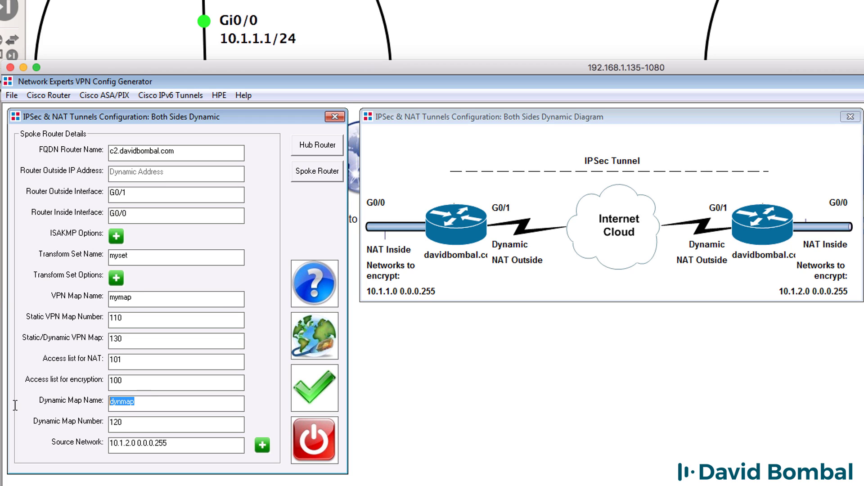
{"action": "left_click", "coordinate": [304, 388]}
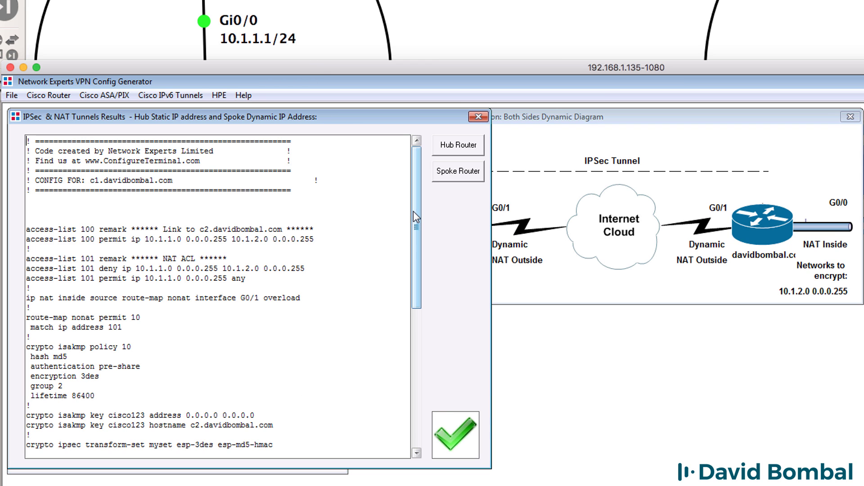
Step: Compare the generated c1.davidbombal.com hub and c2.davidbombal.com spoke configurations
{"action": "left_click", "coordinate": [301, 200]}
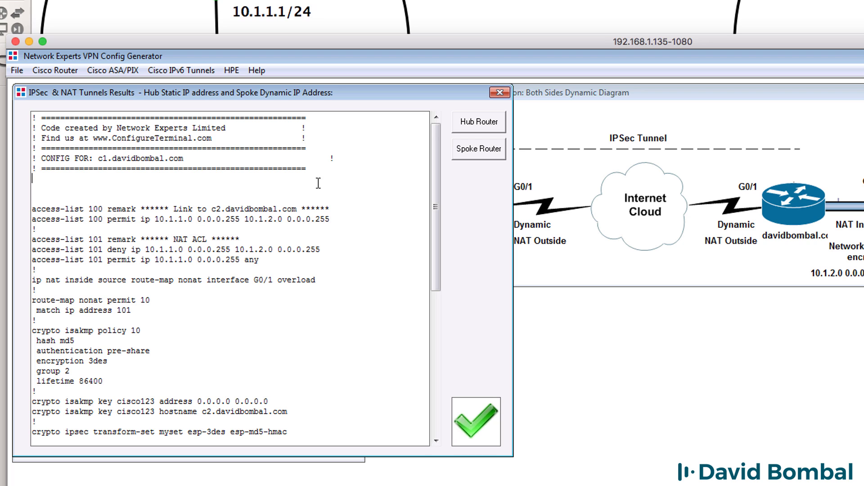
{"action": "left_click_drag", "start_coordinate": [213, 166], "coordinate": [95, 159]}
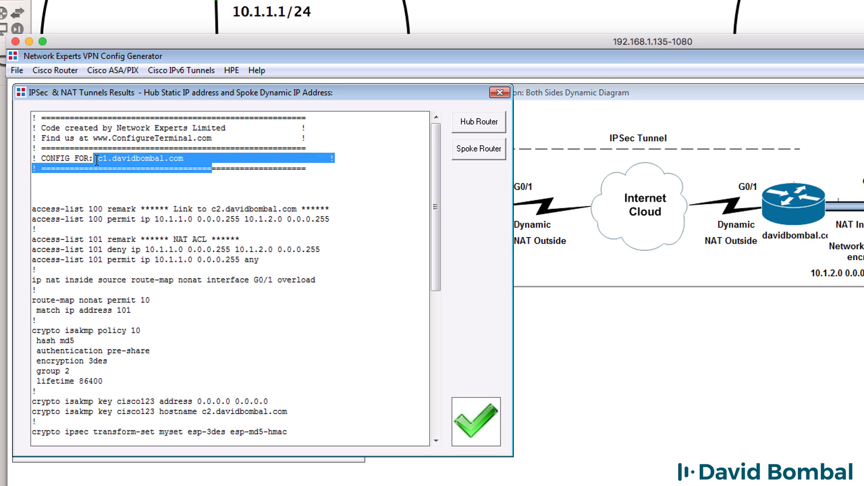
{"action": "left_click", "coordinate": [477, 123]}
{"action": "left_click", "coordinate": [469, 150]}
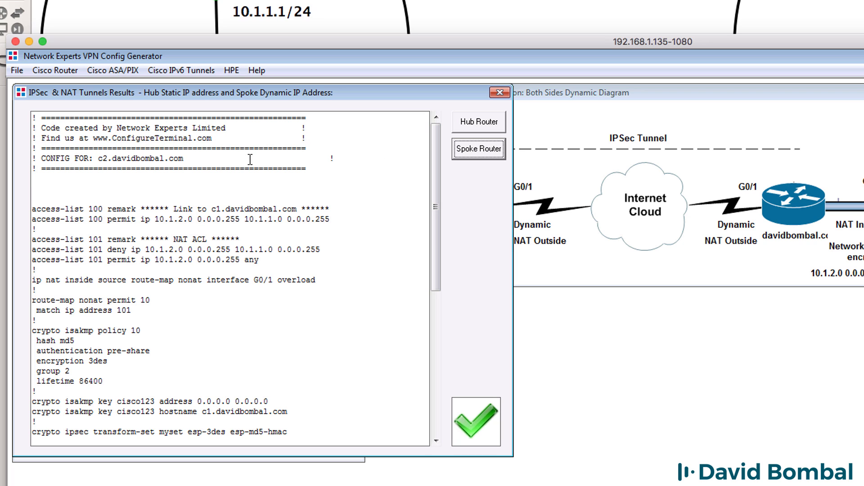
{"action": "left_click_drag", "start_coordinate": [246, 159], "coordinate": [94, 158]}
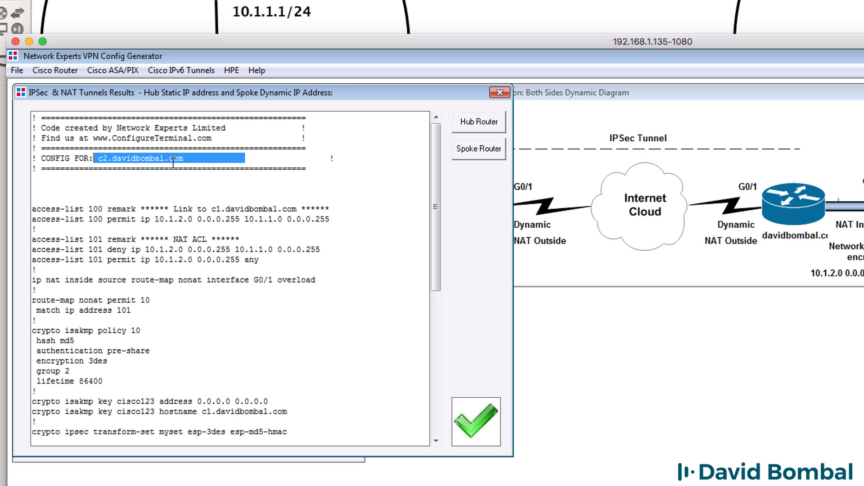
{"action": "left_click", "coordinate": [484, 119]}
Step: Inspect access-list 100 for encryption, access-list 101 NAT exemptions and the route-map nonat overload rule
{"action": "left_click_drag", "start_coordinate": [32, 208], "coordinate": [374, 223]}
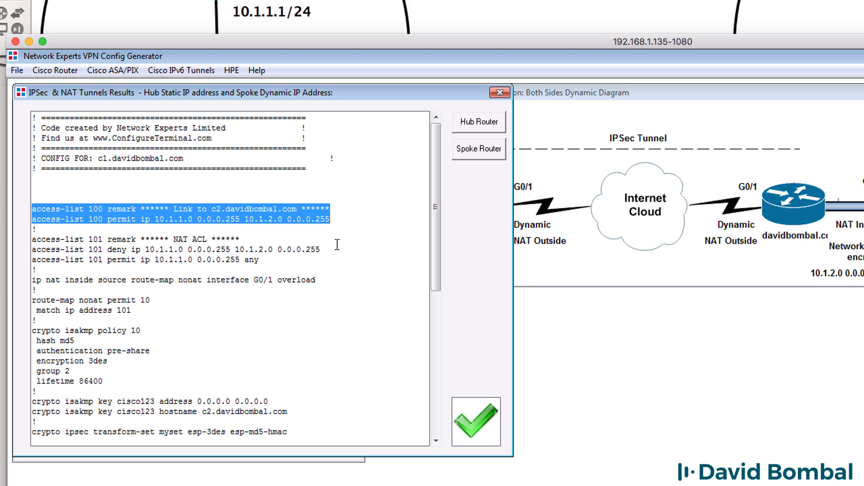
{"action": "left_click_drag", "start_coordinate": [286, 261], "coordinate": [14, 243]}
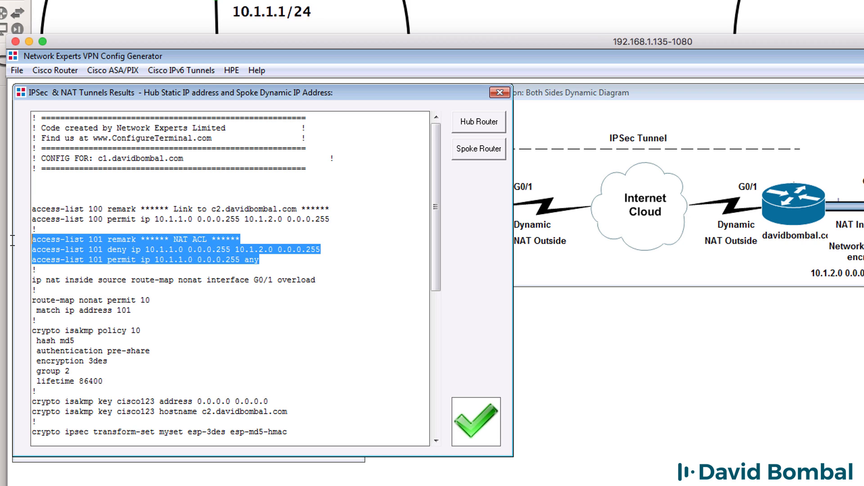
{"action": "left_click_drag", "start_coordinate": [316, 280], "coordinate": [31, 234]}
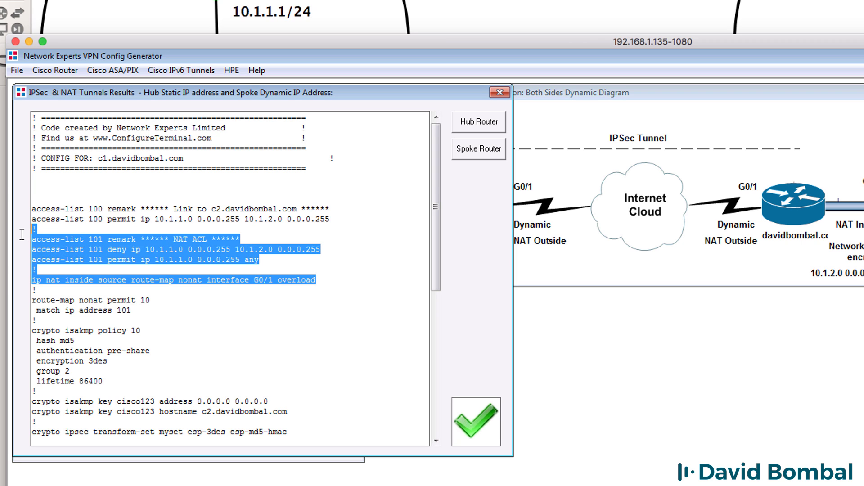
{"action": "left_click_drag", "start_coordinate": [280, 261], "coordinate": [151, 260]}
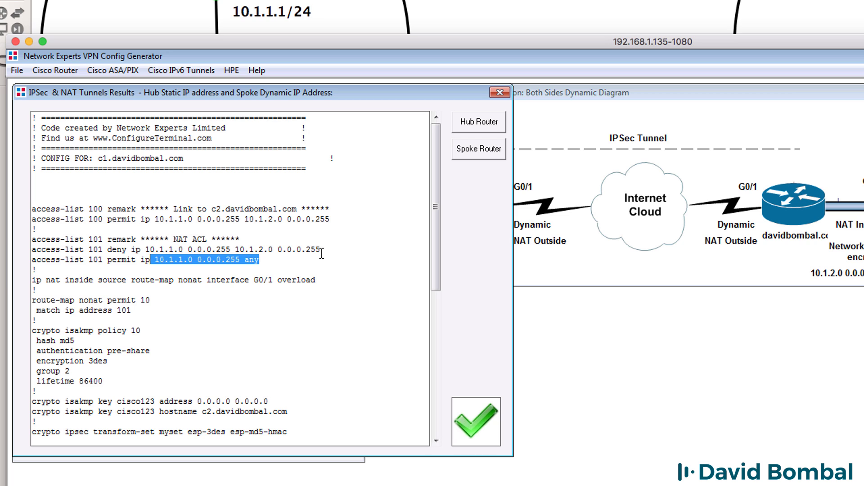
{"action": "left_click_drag", "start_coordinate": [320, 249], "coordinate": [145, 249]}
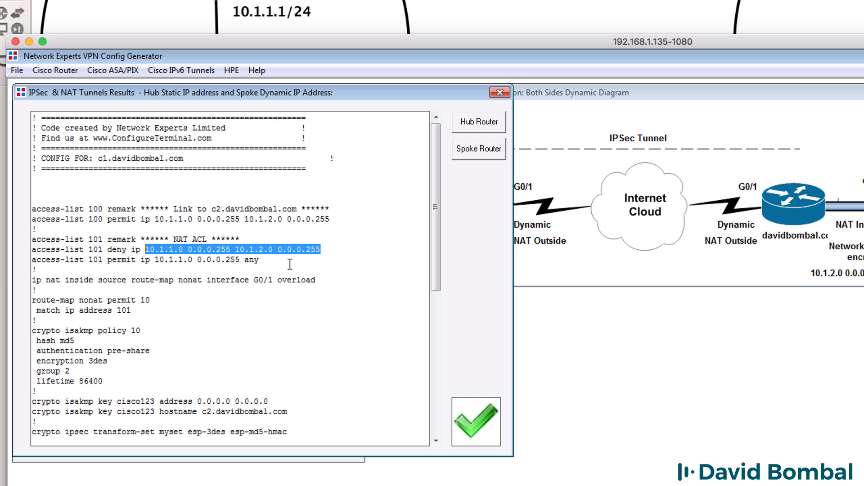
{"action": "left_click_drag", "start_coordinate": [338, 279], "coordinate": [20, 277]}
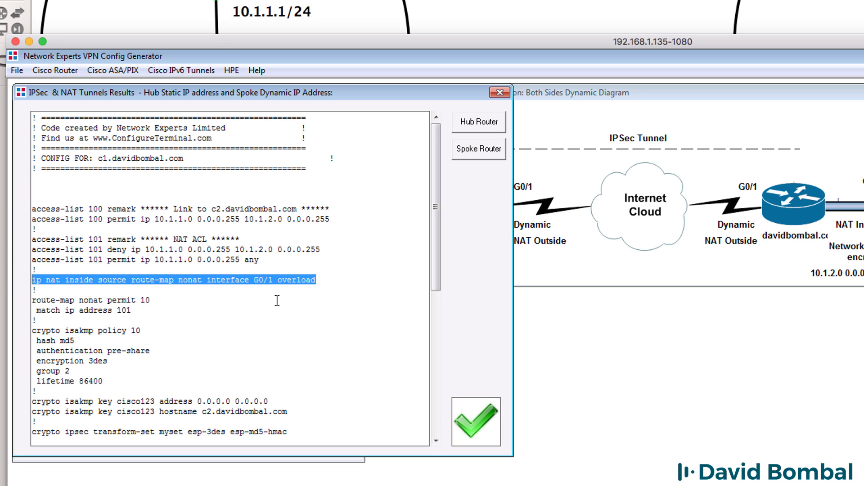
{"action": "left_click_drag", "start_coordinate": [37, 299], "coordinate": [16, 299]}
{"action": "left_click_drag", "start_coordinate": [311, 256], "coordinate": [32, 235]}
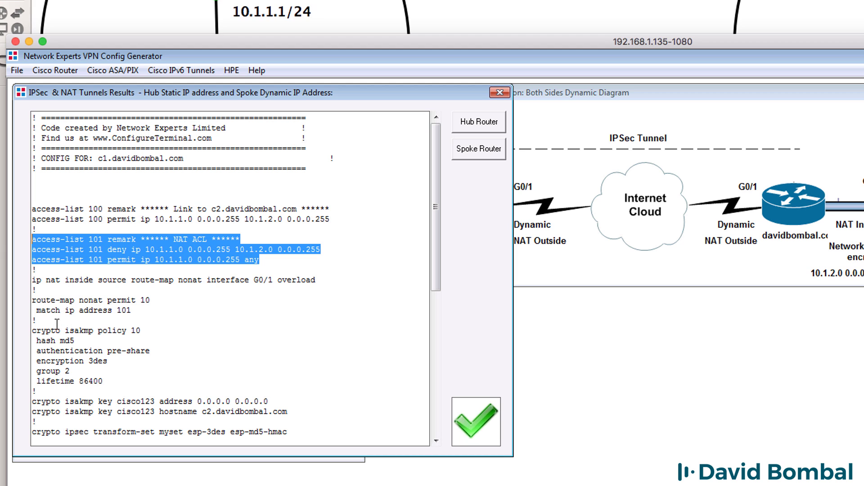
Step: Inspect ISAKMP policy 10: pre-share authentication, 3des, md5, group 2, lifetime 86400
{"action": "left_click_drag", "start_coordinate": [42, 326], "coordinate": [203, 389]}
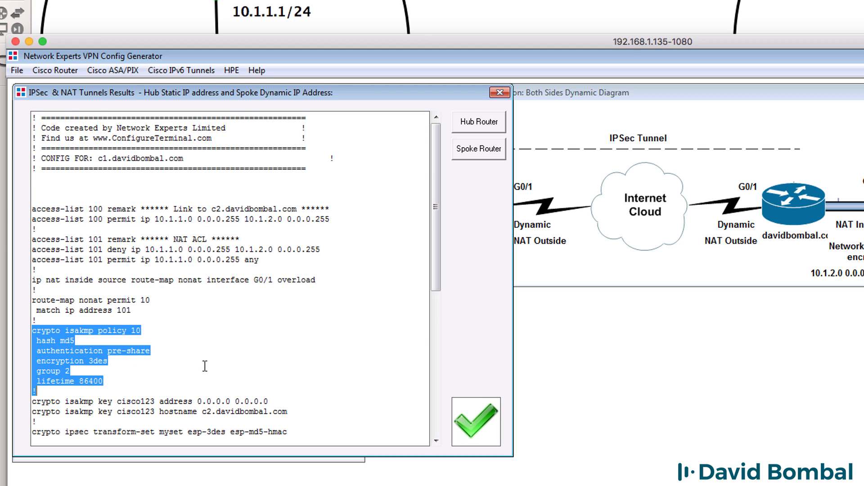
{"action": "scroll", "coordinate": [204, 365], "scroll_direction": "down", "scroll_amount": 3}
{"action": "left_click", "coordinate": [126, 273]}
{"action": "left_click_drag", "start_coordinate": [150, 260], "coordinate": [27, 259]}
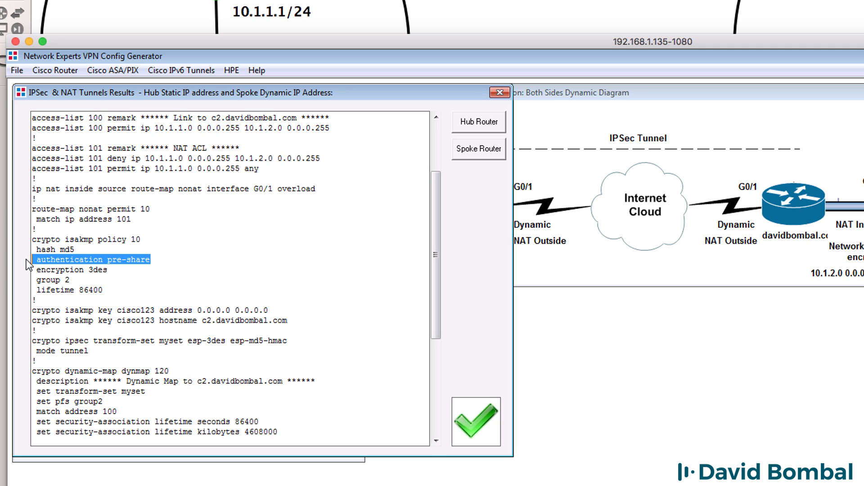
{"action": "left_click_drag", "start_coordinate": [114, 272], "coordinate": [32, 270]}
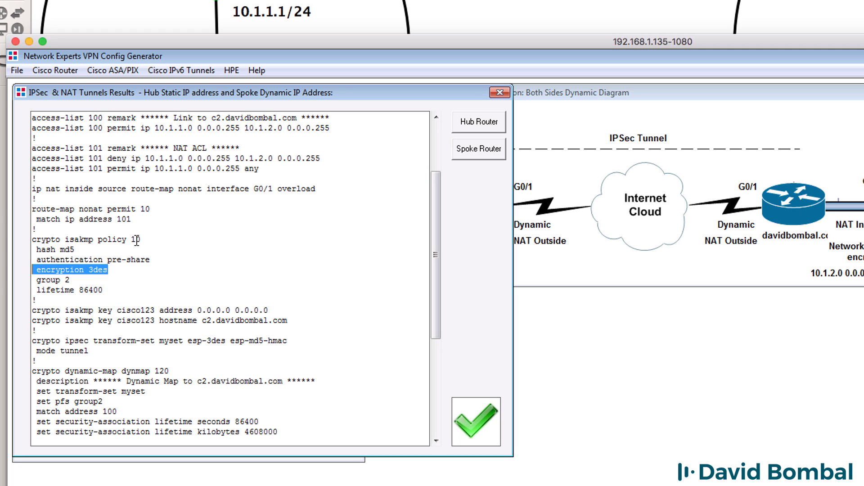
{"action": "left_click_drag", "start_coordinate": [124, 249], "coordinate": [61, 249]}
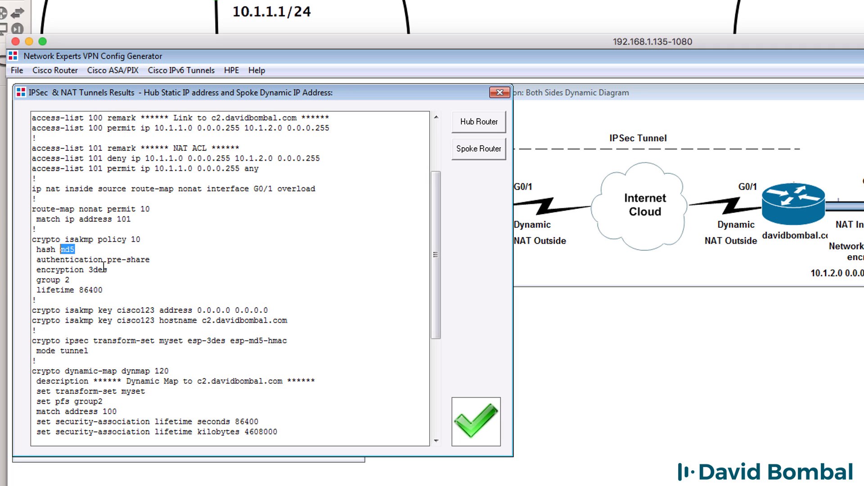
{"action": "left_click_drag", "start_coordinate": [146, 289], "coordinate": [32, 290]}
{"action": "key", "text": "shift+Up"}
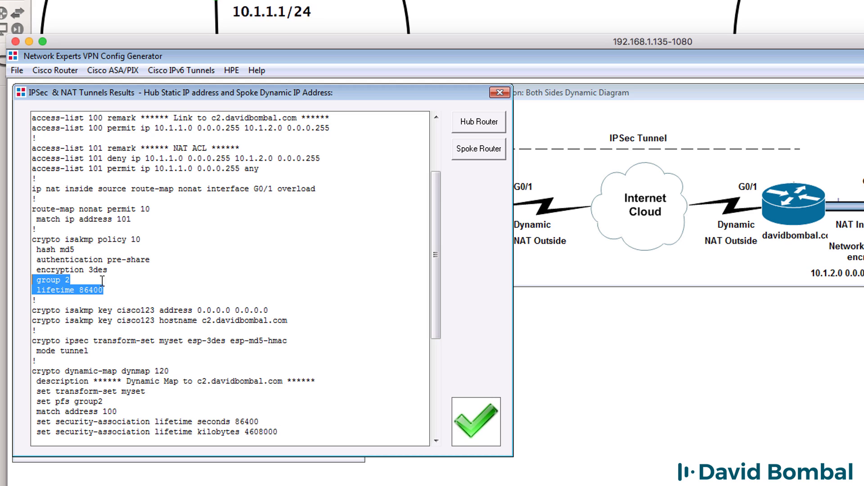
{"action": "scroll", "coordinate": [154, 281], "scroll_direction": "down", "scroll_amount": 2}
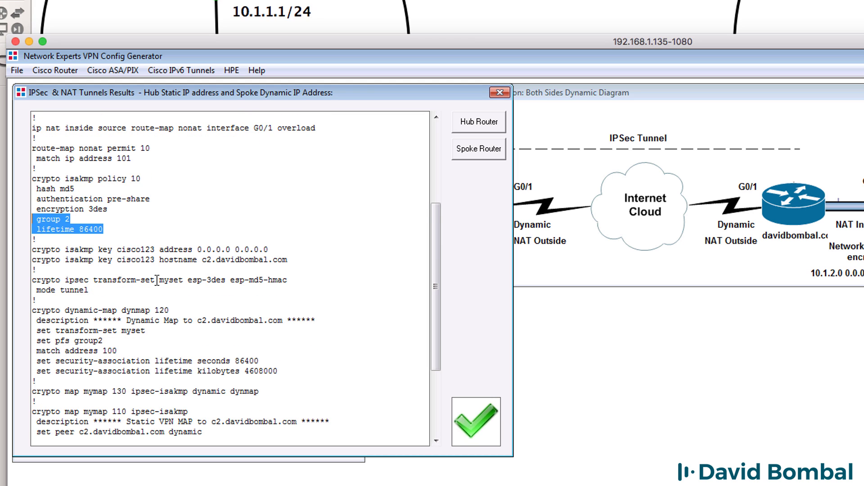
{"action": "left_click", "coordinate": [153, 282]}
Step: Inspect the ISAKMP keys, peer c2.davidbombal.com, transform-set myset and dynamic-map dynmap 120
{"action": "left_click_drag", "start_coordinate": [326, 263], "coordinate": [5, 248]}
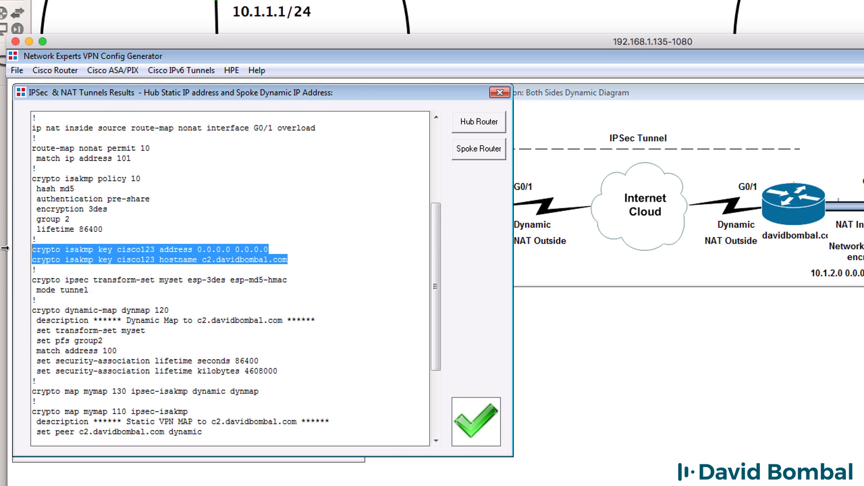
{"action": "left_click", "coordinate": [285, 279]}
{"action": "left_click_drag", "start_coordinate": [295, 261], "coordinate": [200, 259]}
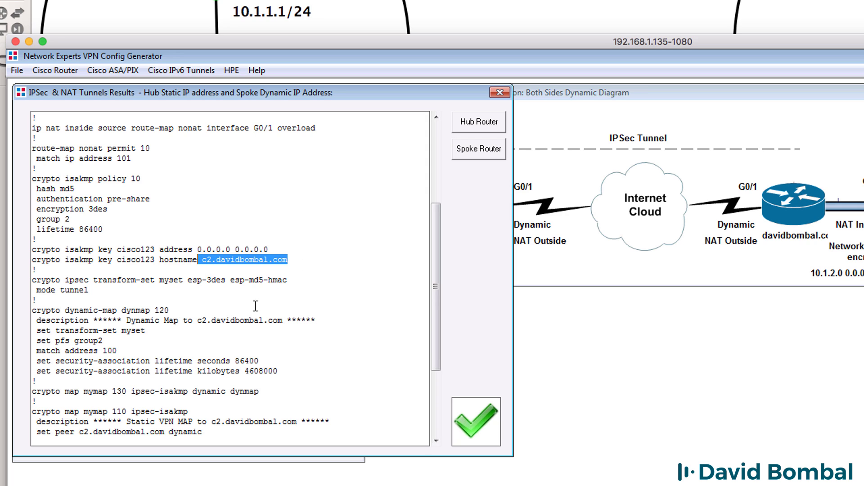
{"action": "left_click_drag", "start_coordinate": [90, 291], "coordinate": [1, 280]}
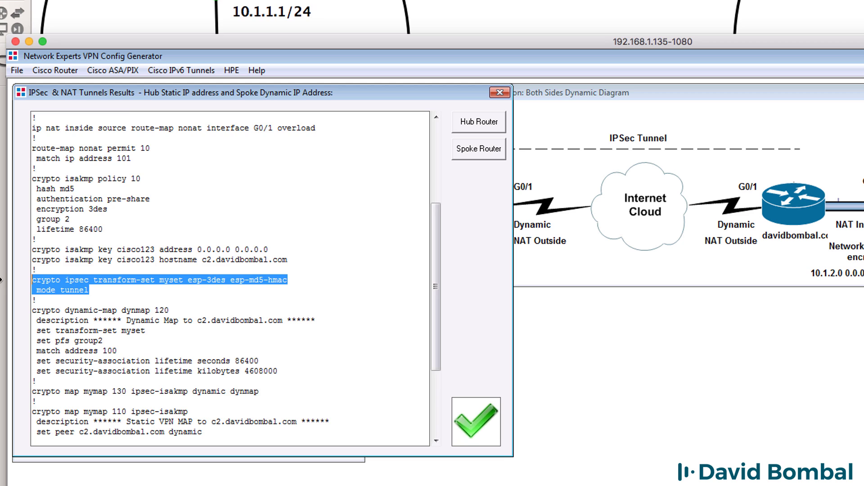
{"action": "scroll", "coordinate": [171, 315], "scroll_direction": "down", "scroll_amount": 2}
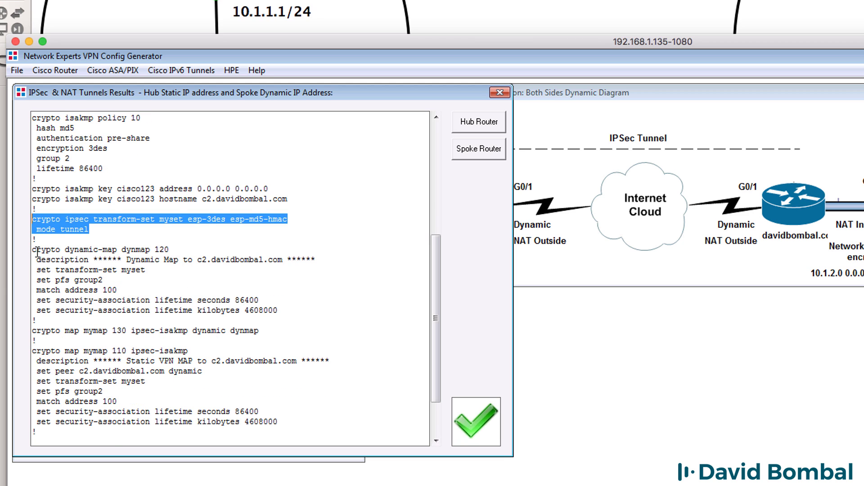
{"action": "left_click_drag", "start_coordinate": [33, 250], "coordinate": [277, 310]}
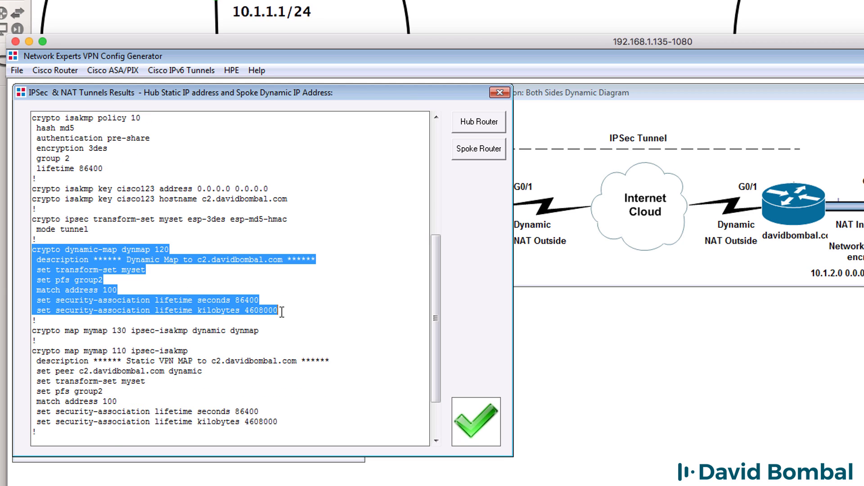
{"action": "left_click", "coordinate": [281, 311]}
{"action": "scroll", "coordinate": [281, 312], "scroll_direction": "down", "scroll_amount": 1}
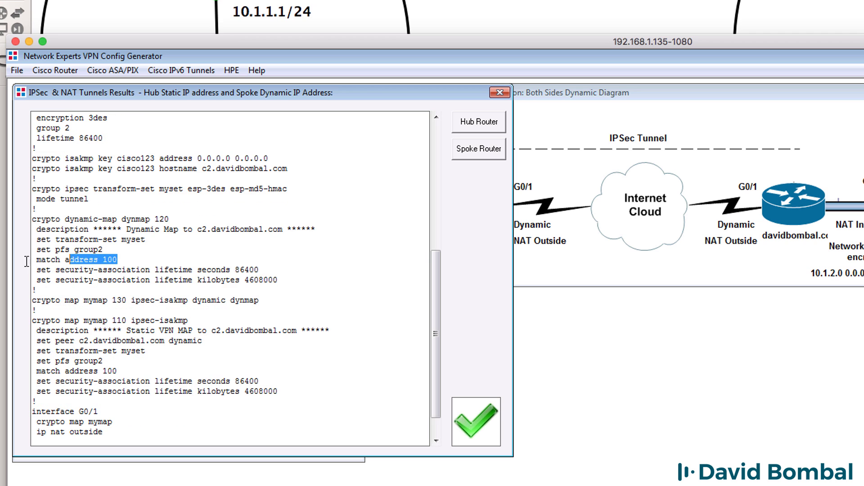
{"action": "left_click_drag", "start_coordinate": [140, 262], "coordinate": [7, 261]}
{"action": "scroll", "coordinate": [336, 254], "scroll_direction": "up", "scroll_amount": 7}
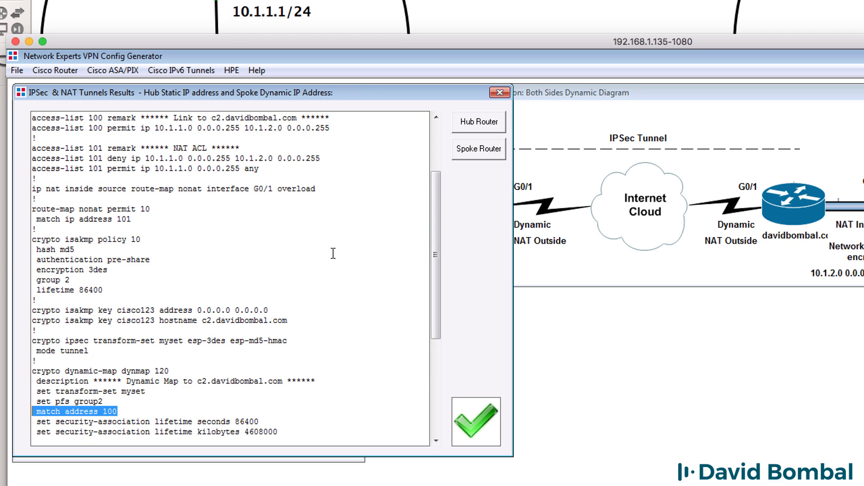
Step: Inspect crypto map mymap 110 and its application on G0/1 with G0/0 as inside
{"action": "left_click_drag", "start_coordinate": [37, 199], "coordinate": [32, 178]}
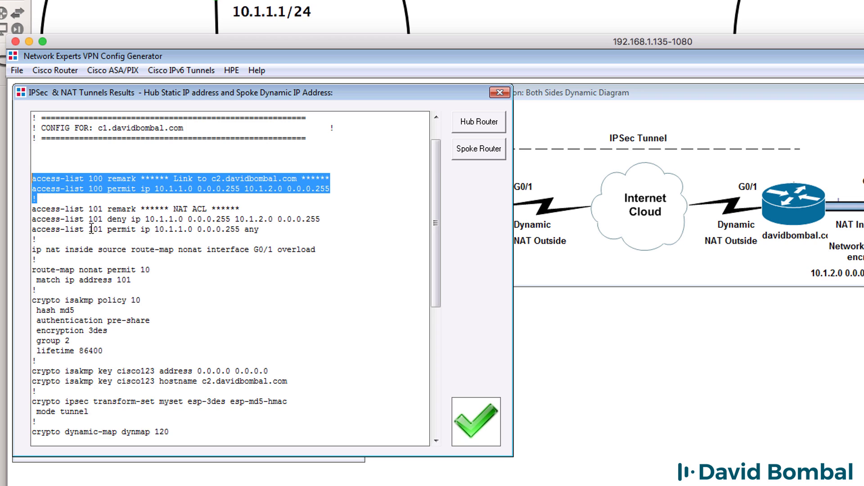
{"action": "scroll", "coordinate": [92, 229], "scroll_direction": "down", "scroll_amount": 8}
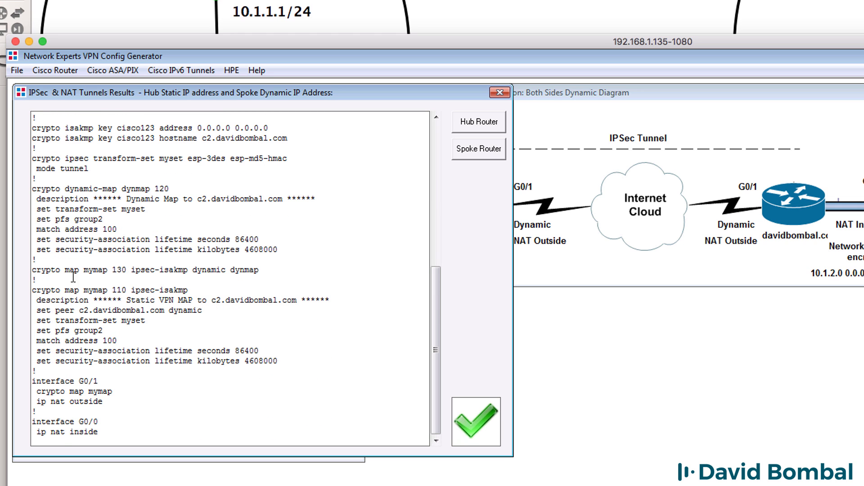
{"action": "left_click_drag", "start_coordinate": [33, 289], "coordinate": [367, 357]}
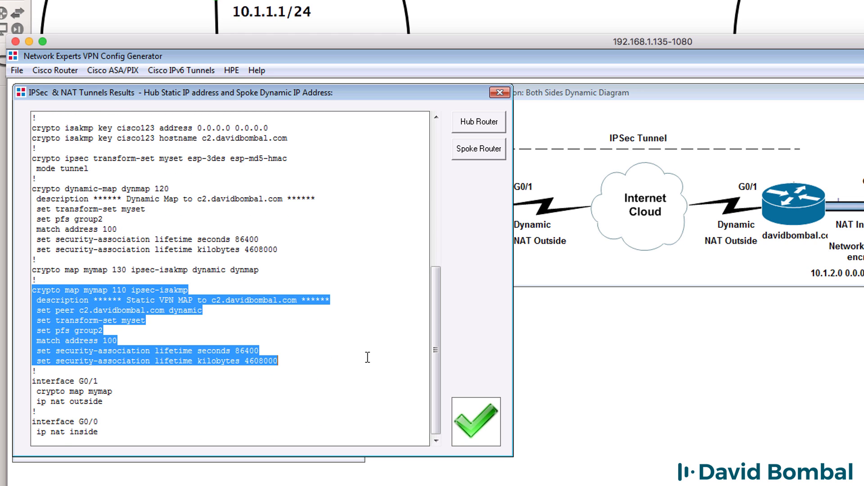
{"action": "left_click_drag", "start_coordinate": [113, 391], "coordinate": [2, 396]}
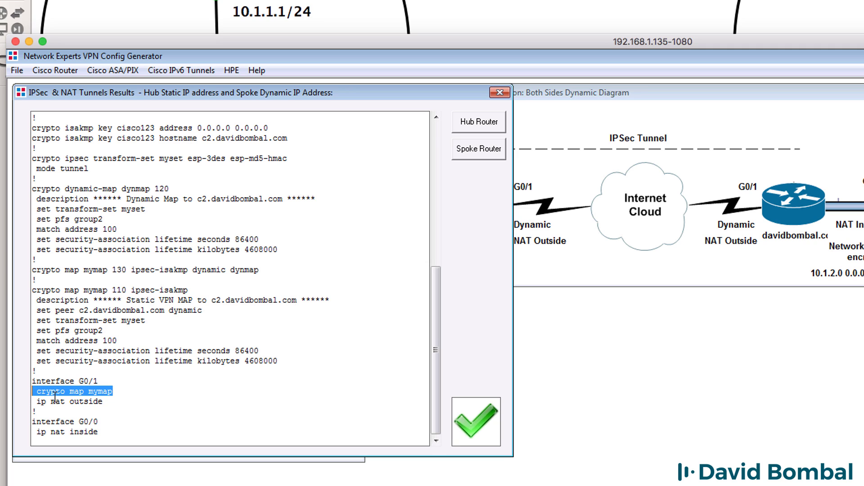
{"action": "left_click_drag", "start_coordinate": [33, 380], "coordinate": [140, 433]}
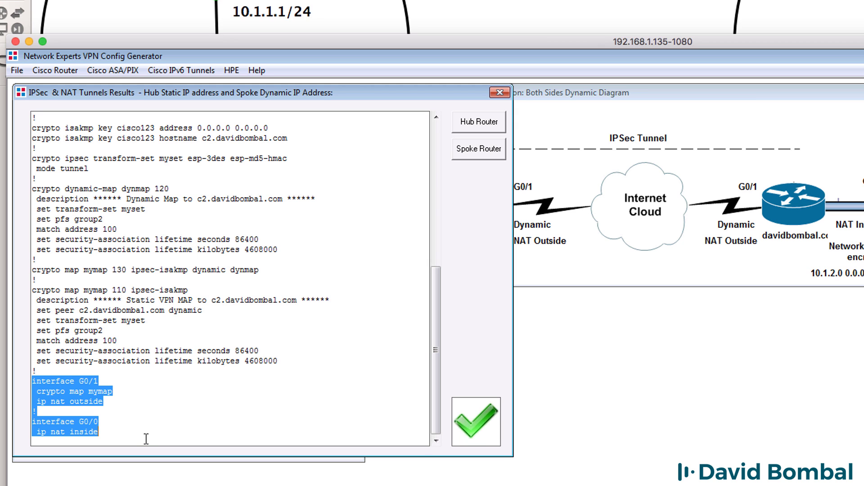
{"action": "scroll", "coordinate": [142, 430], "scroll_direction": "up", "scroll_amount": 9}
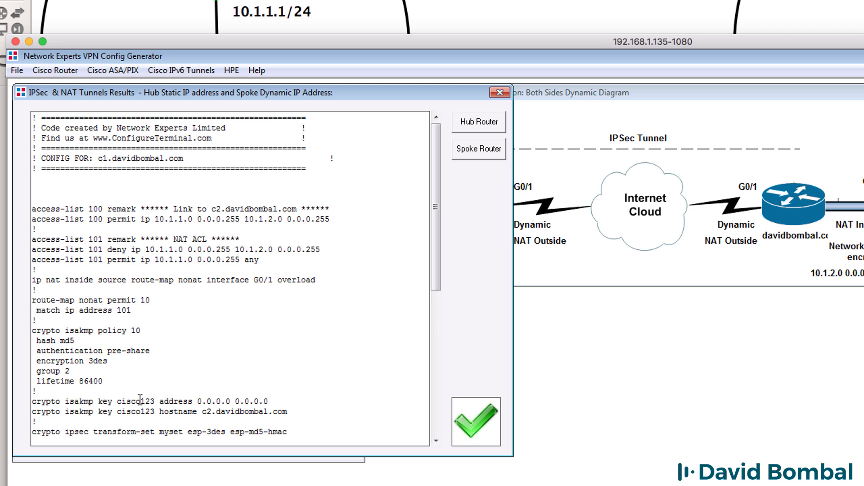
Step: Copy the generated hub configuration from access-list 100 to the end
{"action": "left_click_drag", "start_coordinate": [133, 199], "coordinate": [207, 446]}
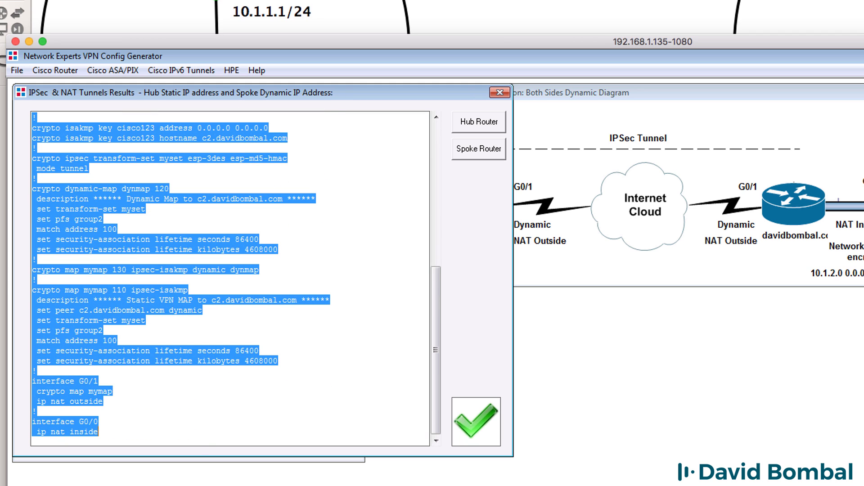
{"action": "right_click", "coordinate": [77, 227]}
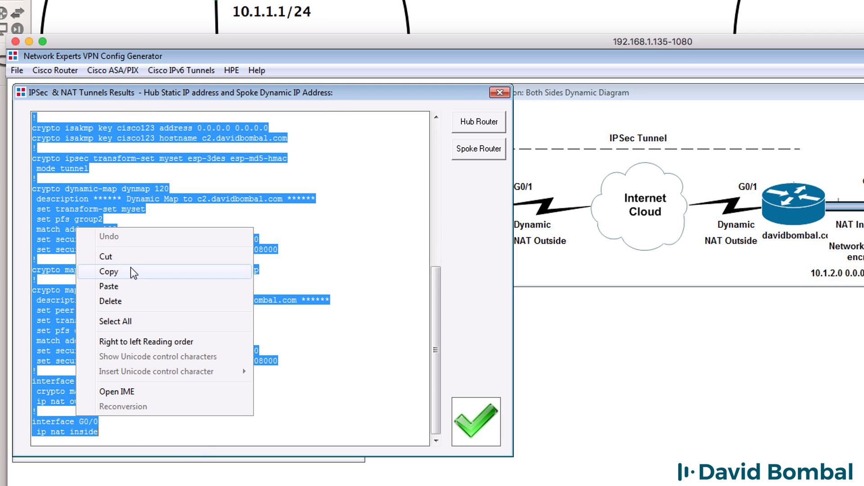
{"action": "left_click", "coordinate": [134, 272]}
Step: Paste the hub configuration into C1 under conf t, then leave config mode with end
{"action": "right_click", "coordinate": [413, 485]}
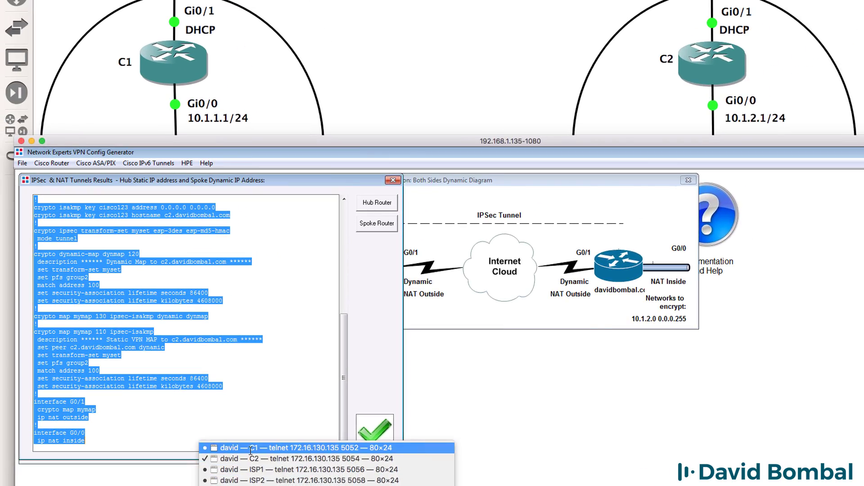
{"action": "left_click", "coordinate": [297, 445]}
{"action": "type", "text": "conf t"}
{"action": "key", "text": "Return"}
{"action": "key", "text": "Return"}
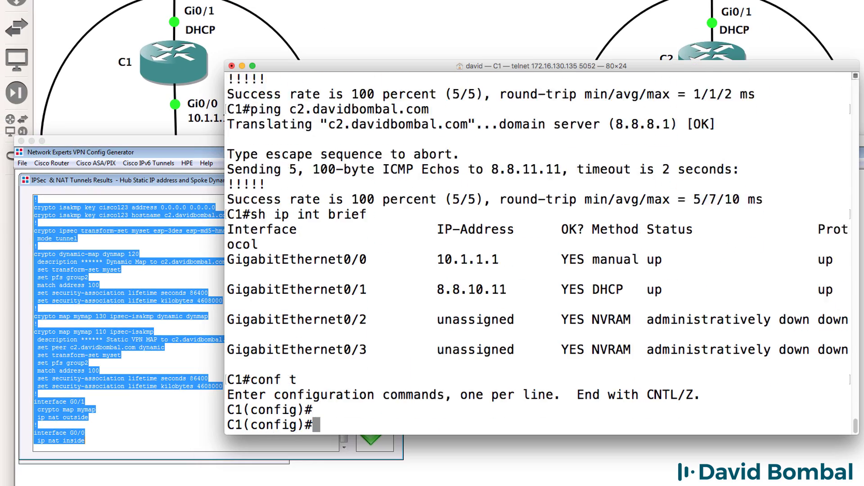
{"action": "key", "text": "super+v"}
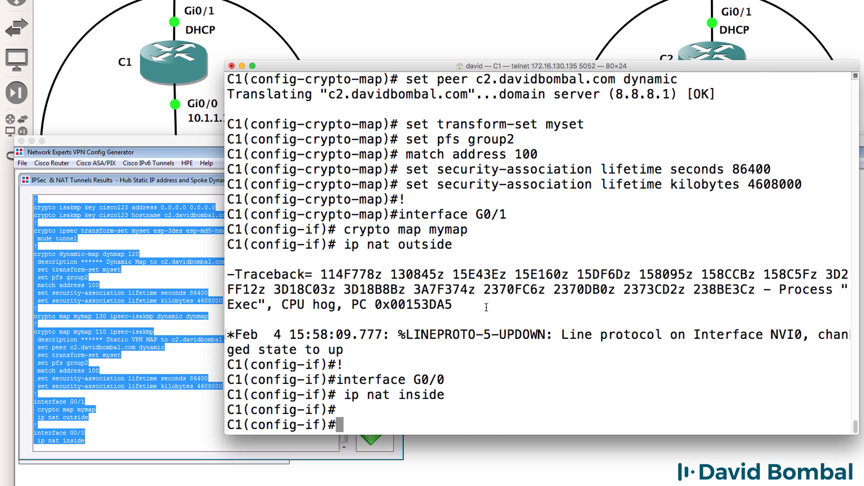
{"action": "left_click_drag", "start_coordinate": [486, 308], "coordinate": [227, 211]}
{"action": "key", "text": "Return"}
{"action": "key", "text": "Return"}
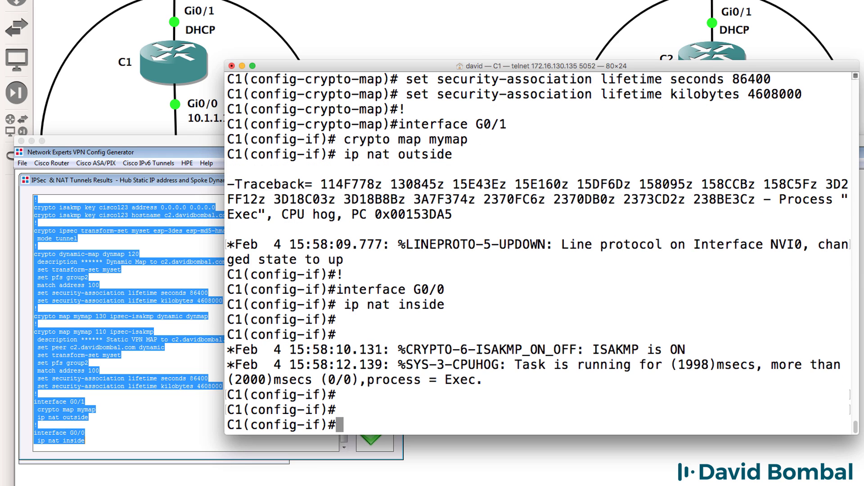
{"action": "key", "text": "Return"}
{"action": "key", "text": "Return"}
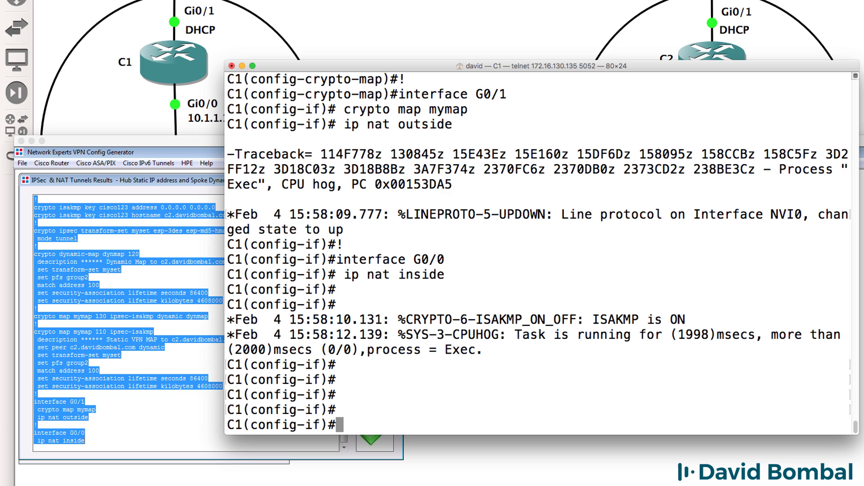
{"action": "type", "text": "end"}
{"action": "key", "text": "Return"}
{"action": "key", "text": "Return"}
{"action": "key", "text": "Return"}
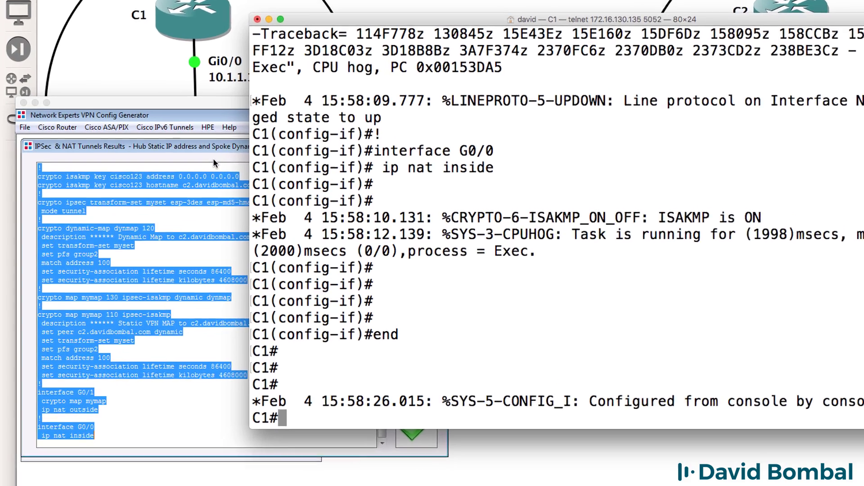
Step: Copy the generated spoke router configuration from the access-lists to the end
{"action": "left_click", "coordinate": [211, 152]}
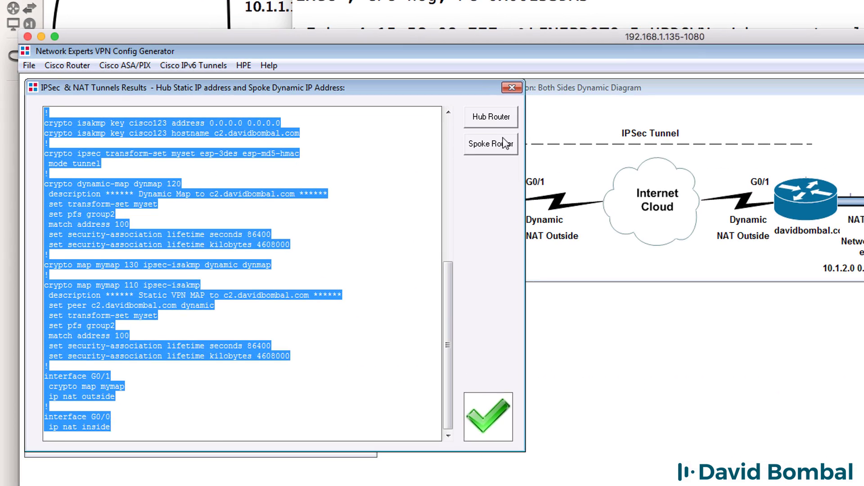
{"action": "left_click", "coordinate": [504, 141]}
{"action": "left_click_drag", "start_coordinate": [119, 185], "coordinate": [192, 472]}
{"action": "right_click", "coordinate": [59, 208]}
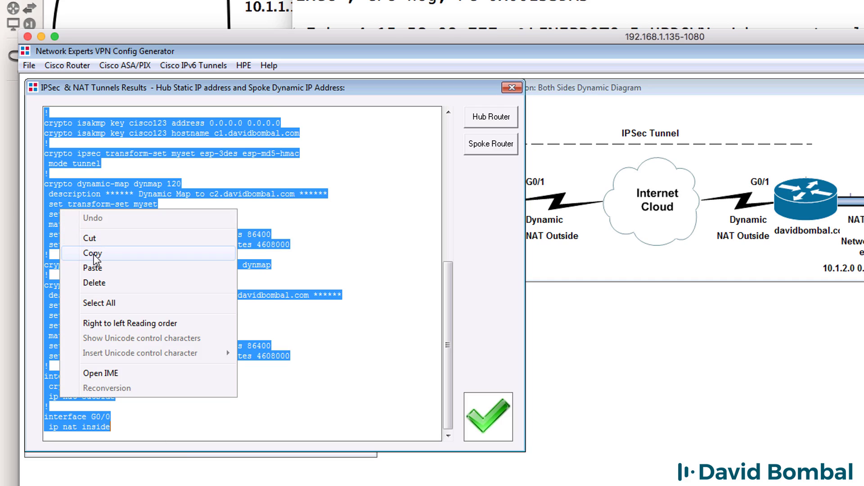
{"action": "left_click", "coordinate": [93, 253]}
Step: Save C2 with wr, then paste the spoke configuration under conf t
{"action": "left_click", "coordinate": [386, 450]}
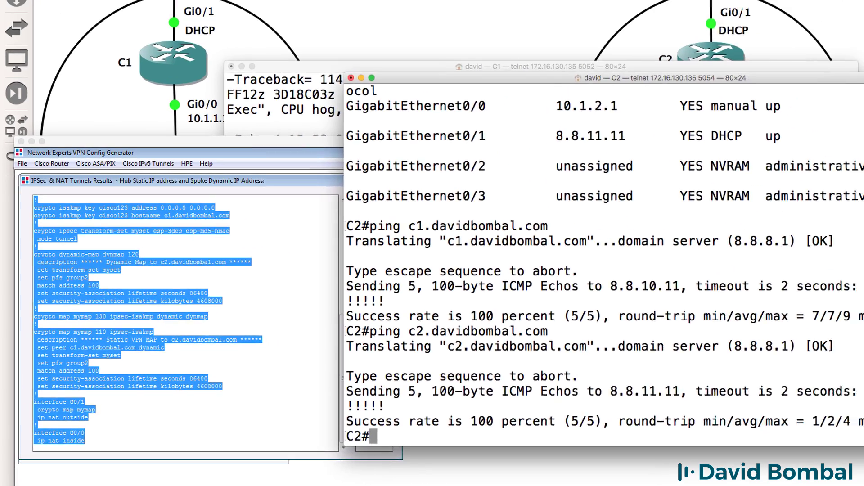
{"action": "key", "text": "Return"}
{"action": "key", "text": "Return"}
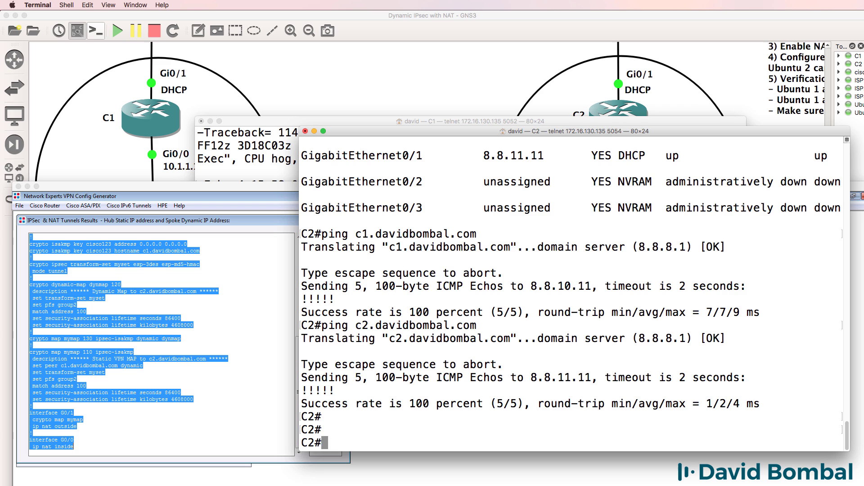
{"action": "type", "text": "wr"}
{"action": "key", "text": "Return"}
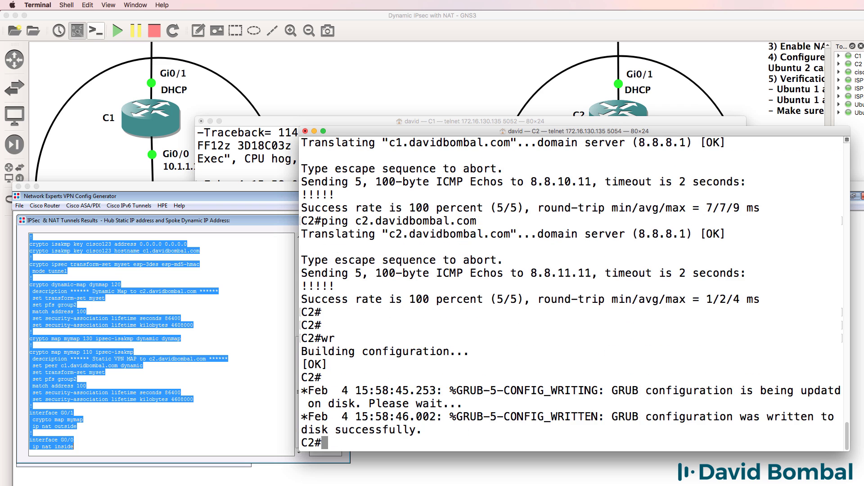
{"action": "type", "text": "conf t"}
{"action": "key", "text": "Return"}
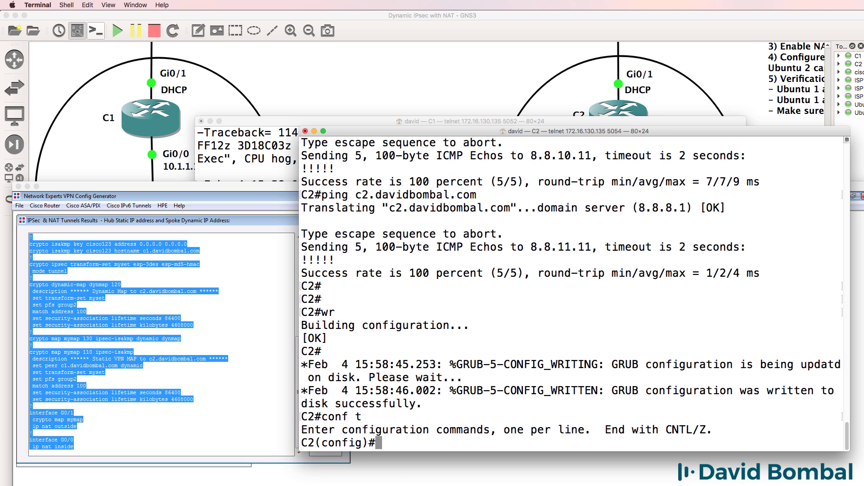
{"action": "key", "text": "super+v"}
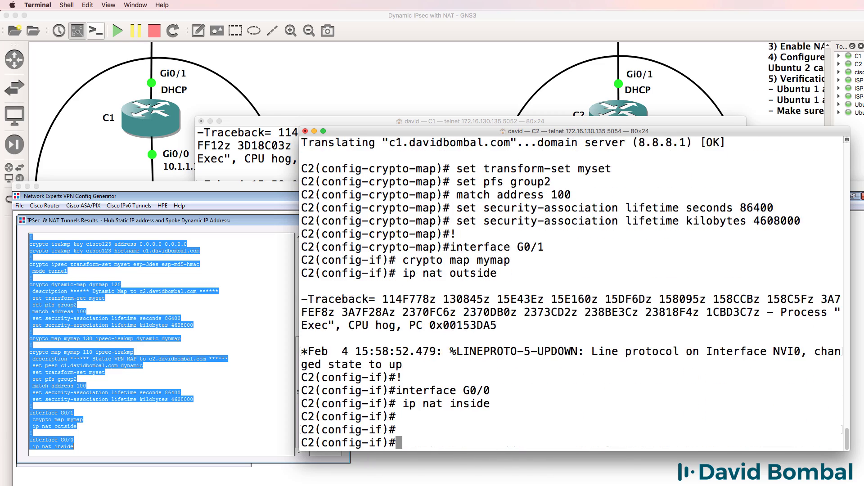
{"action": "key", "text": "Return"}
{"action": "key", "text": "Return"}
{"action": "key", "text": "Return"}
{"action": "key", "text": "Return"}
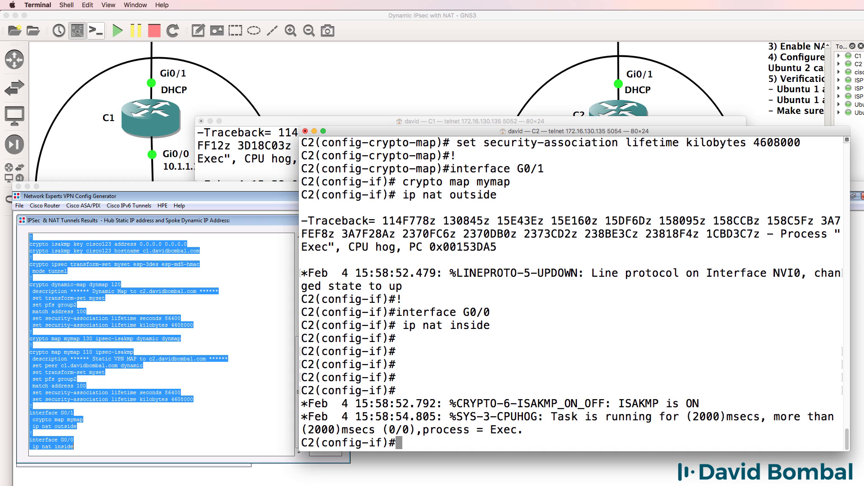
Step: On C1, ping 10.1.2.1 sourced from 10.1.1.1
{"action": "left_click", "coordinate": [360, 38]}
{"action": "scroll", "coordinate": [486, 225], "scroll_direction": "up", "scroll_amount": 4}
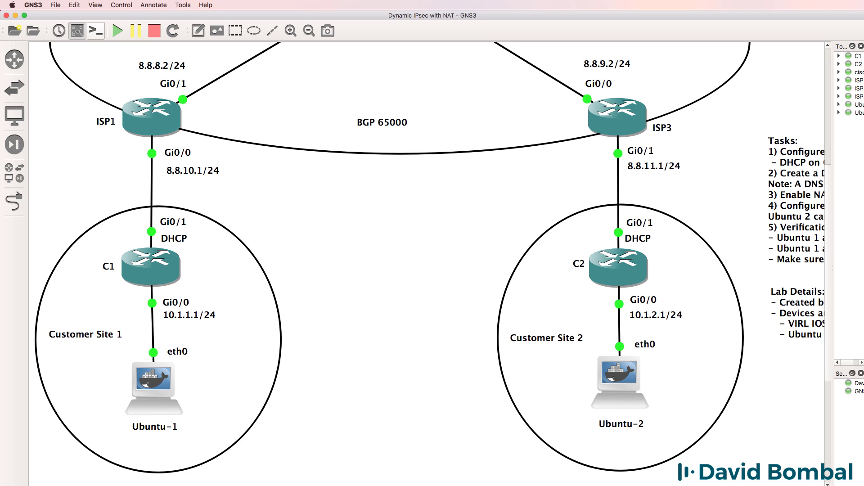
{"action": "left_click", "coordinate": [224, 454]}
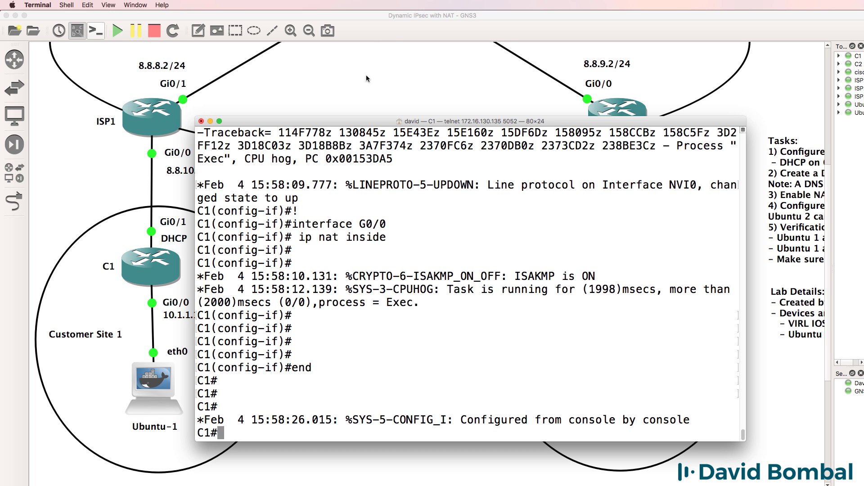
{"action": "left_click_drag", "start_coordinate": [392, 121], "coordinate": [447, 84]}
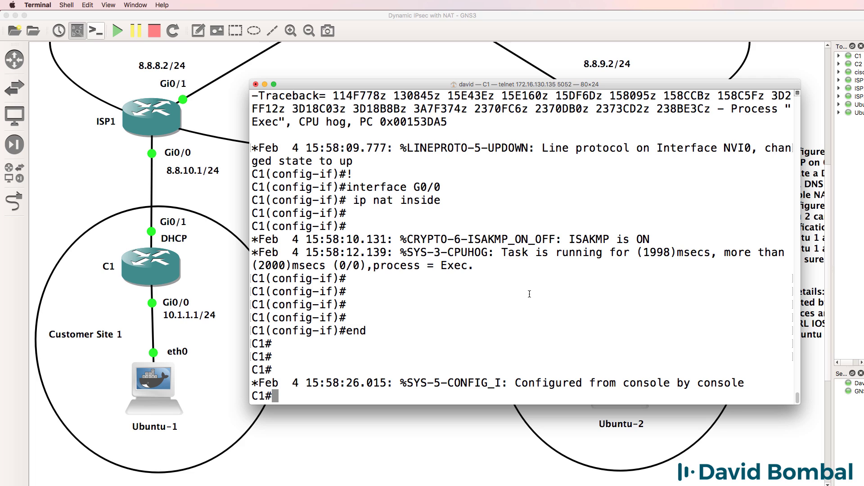
{"action": "type", "text": "ping 10.1.2.1"}
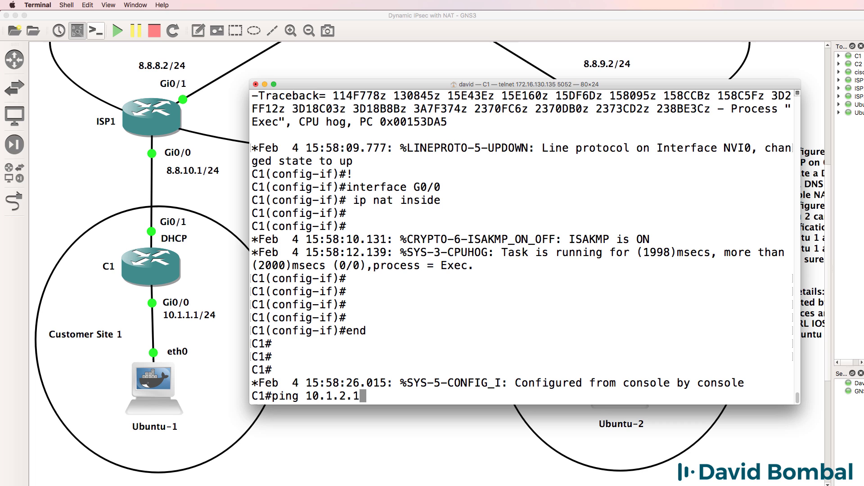
{"action": "left_click_drag", "start_coordinate": [663, 84], "coordinate": [601, 79]}
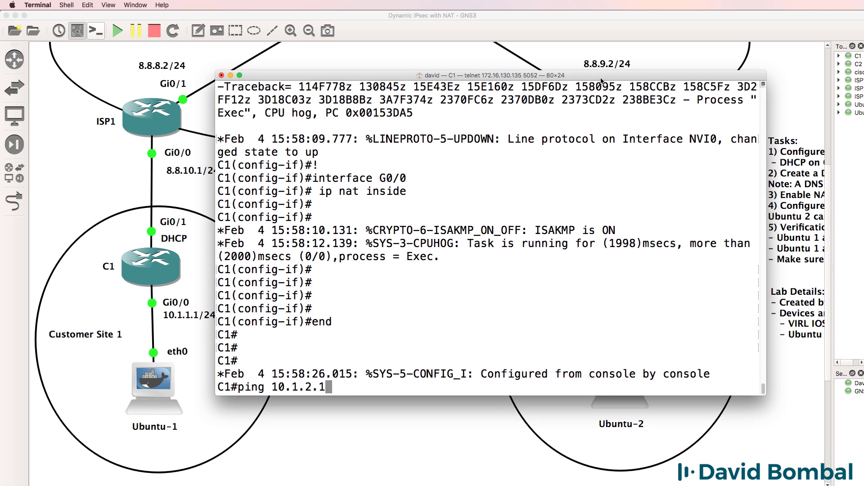
{"action": "type", "text": "191"}
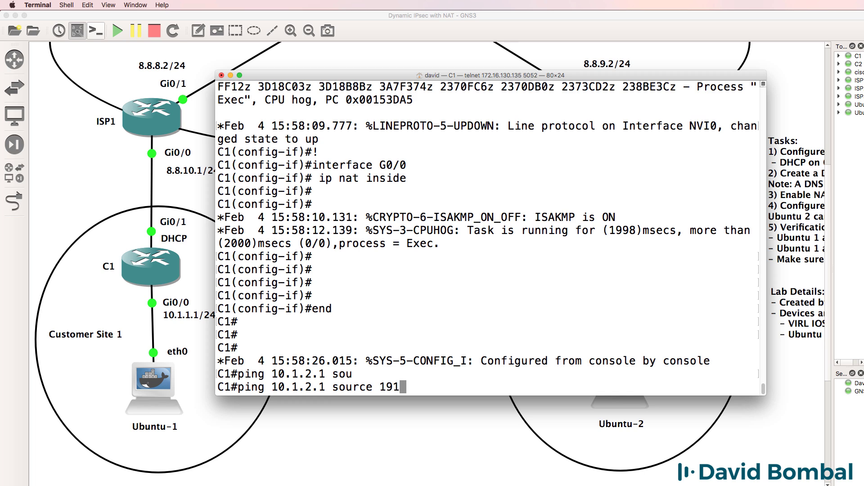
{"action": "key", "text": "BackSpace"}
{"action": "key", "text": "BackSpace"}
{"action": "type", "text": "0.1.1.1"}
{"action": "key", "text": "Return"}
Step: On C2, exit config mode and ping 10.1.1.1 sourced from 10.1.2.1, confirming success
{"action": "right_click", "coordinate": [284, 485]}
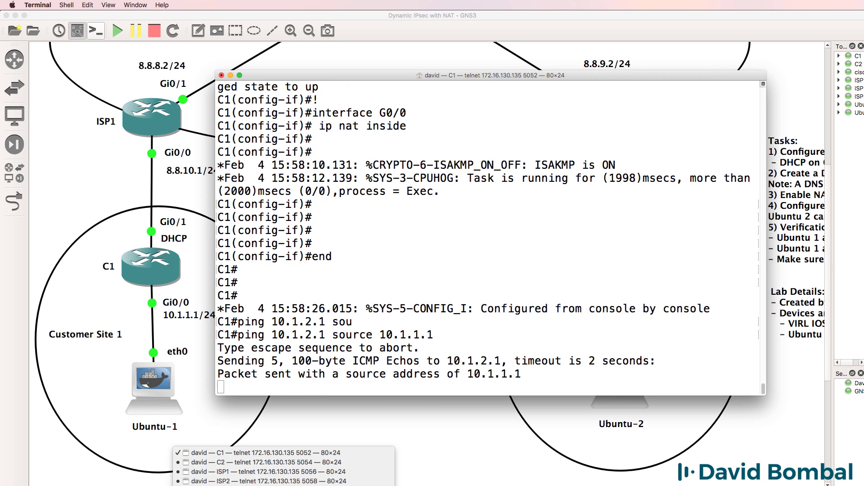
{"action": "left_click", "coordinate": [219, 463]}
{"action": "type", "text": "end"}
{"action": "key", "text": "Return"}
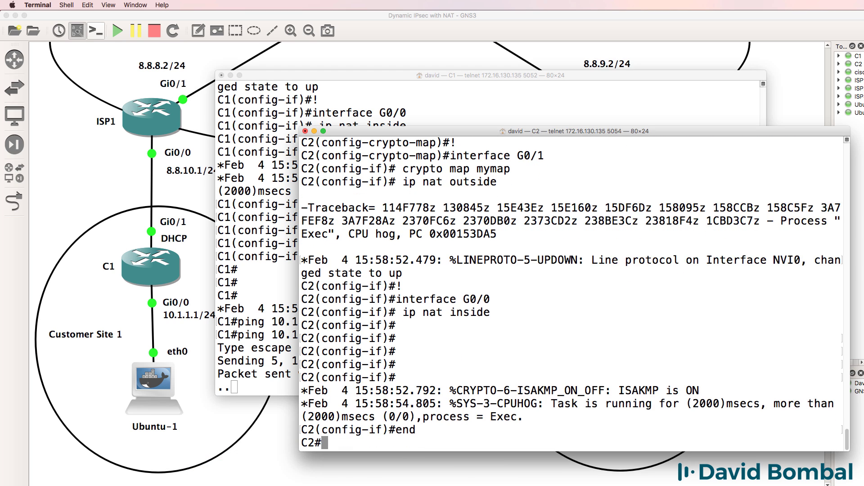
{"action": "key", "text": "Return"}
{"action": "type", "text": "ping 10."}
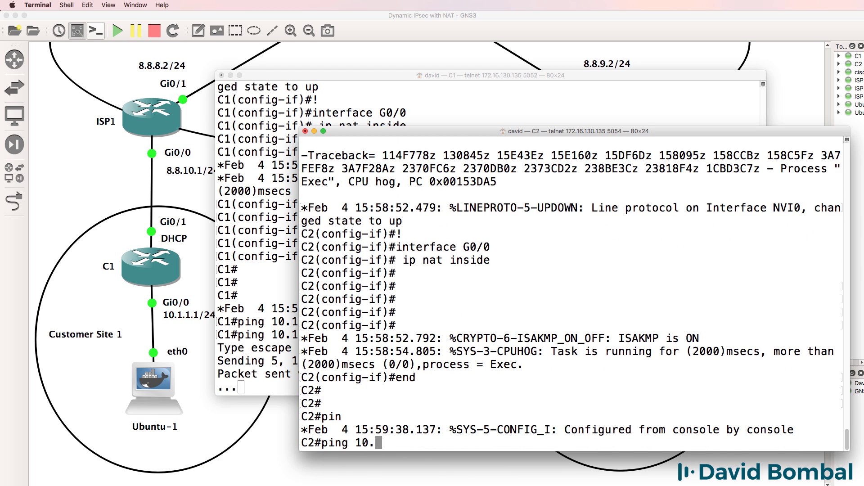
{"action": "type", "text": "1.1.1 sou"}
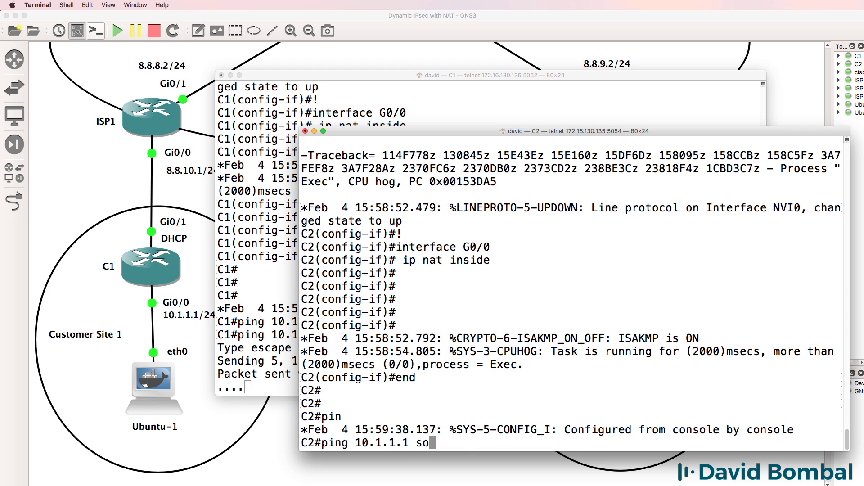
{"action": "key", "text": "Tab"}
{"action": "type", "text": "10.1.2.1"}
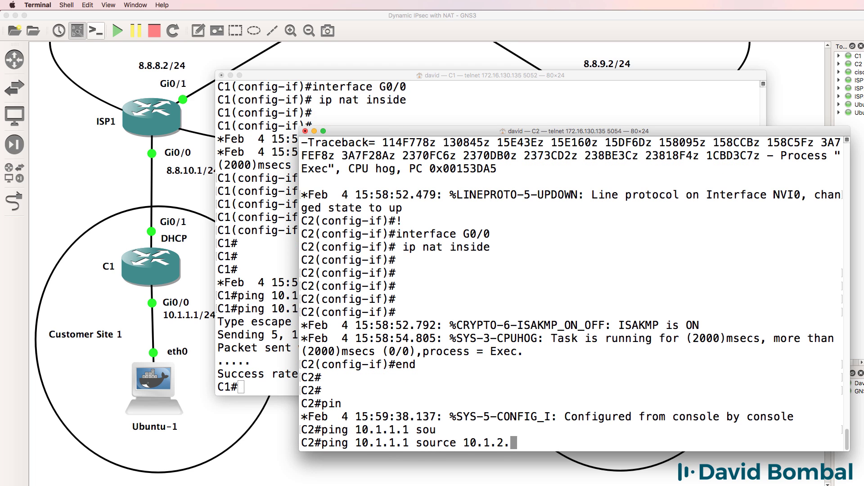
{"action": "key", "text": "Return"}
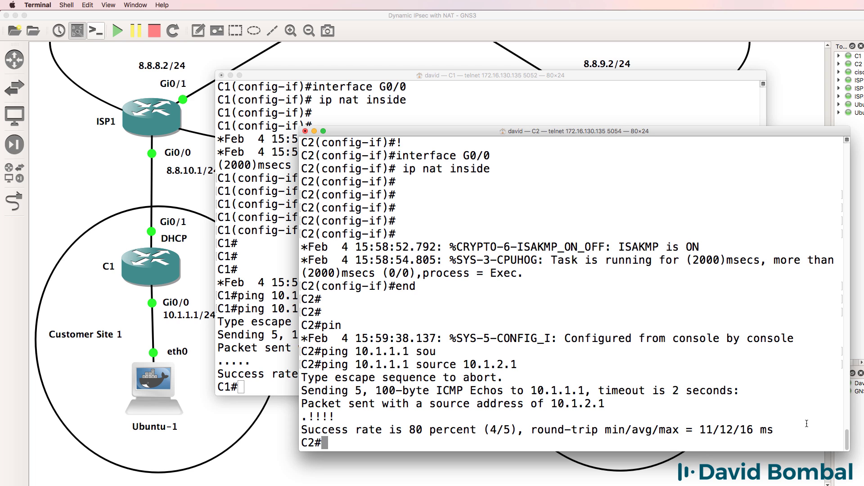
{"action": "left_click_drag", "start_coordinate": [807, 424], "coordinate": [295, 360]}
Step: Rerun the previous pings on C1 and C2
{"action": "left_click", "coordinate": [268, 355]}
{"action": "key", "text": "Up"}
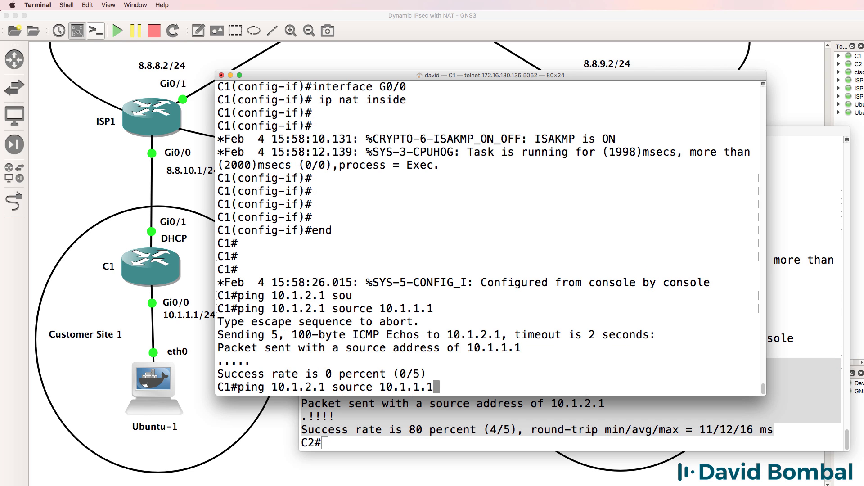
{"action": "key", "text": "Return"}
{"action": "left_click", "coordinate": [478, 441]}
{"action": "key", "text": "Return"}
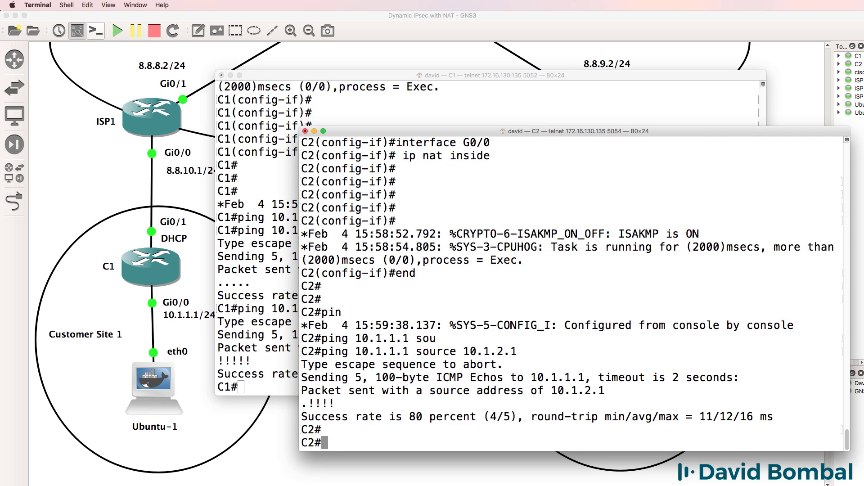
{"action": "key", "text": "Up"}
{"action": "key", "text": "Return"}
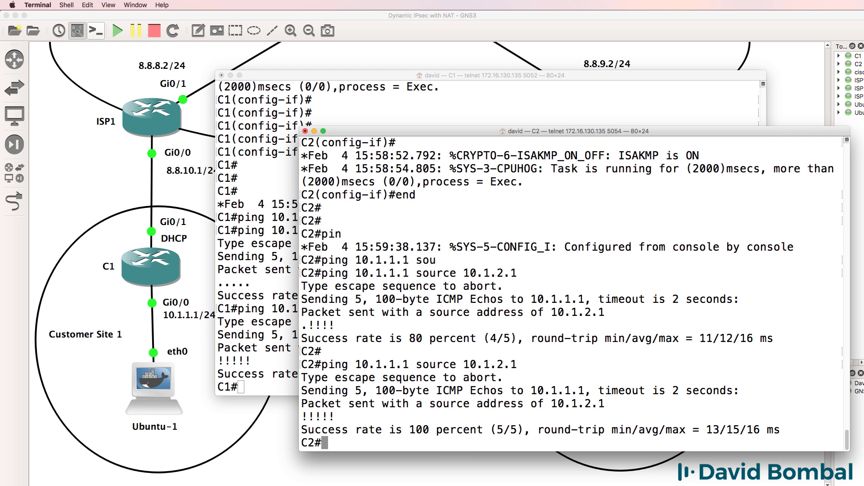
Step: Run 'show crypto isakmp sa' on C2 to list its ISAKMP session
{"action": "type", "text": "sh cry"}
{"action": "key", "text": "Tab"}
{"action": "type", "text": "isa"}
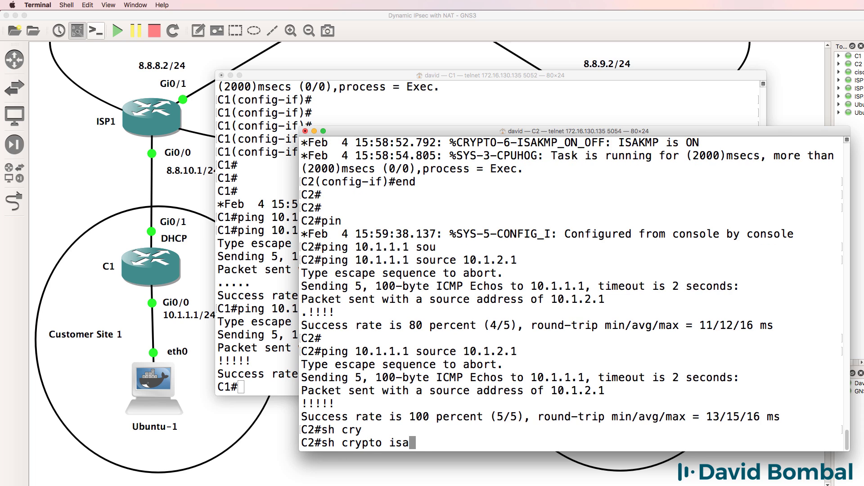
{"action": "key", "text": "Tab"}
{"action": "type", "text": "sa"}
{"action": "key", "text": "Return"}
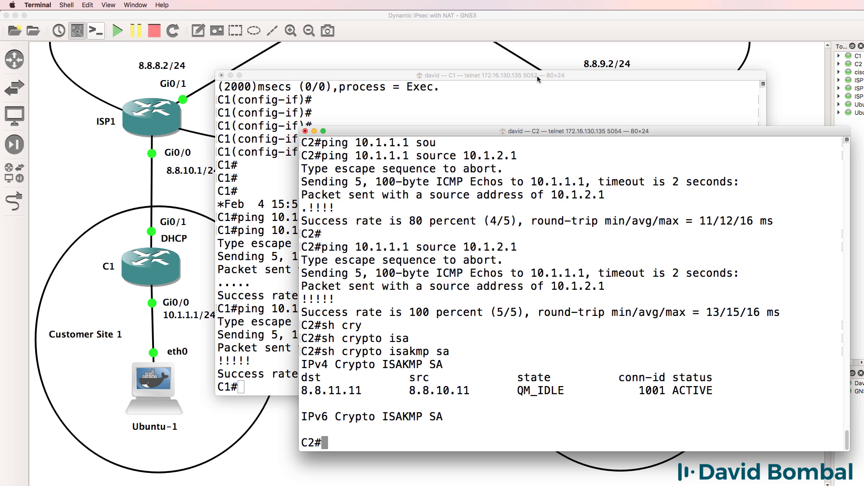
Step: Run 'show crypto isakmp sa' on C1 and highlight the peers 8.8.10.11 and 8.8.11.11 in QM_IDLE
{"action": "left_click_drag", "start_coordinate": [536, 75], "coordinate": [354, 132]}
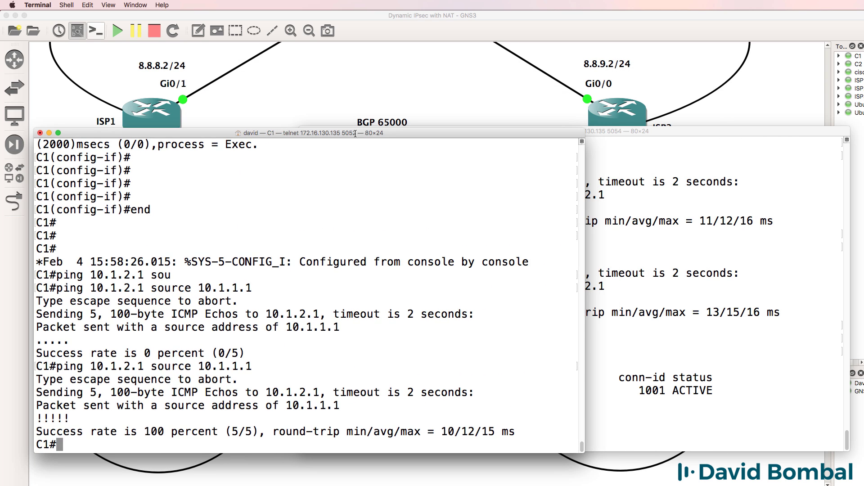
{"action": "type", "text": "sh sr"}
{"action": "key", "text": "Tab"}
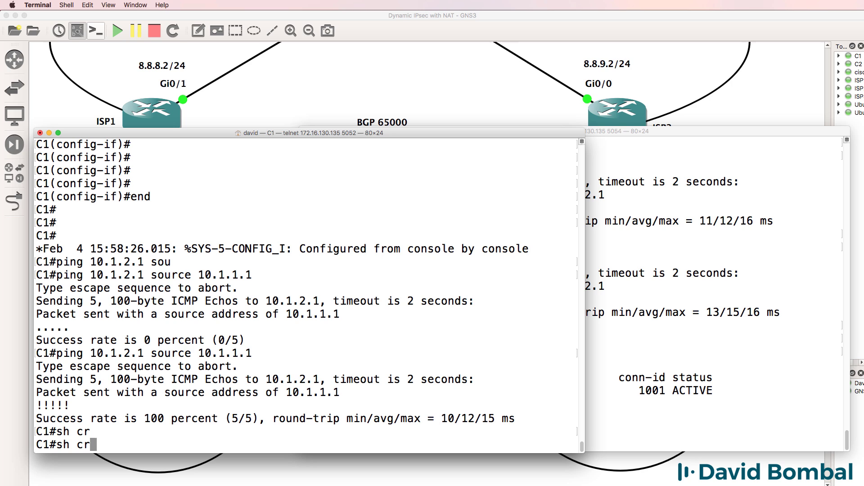
{"action": "type", "text": "y"}
{"action": "key", "text": "Tab"}
{"action": "type", "text": "isa"}
{"action": "key", "text": "Tab"}
{"action": "type", "text": "s"}
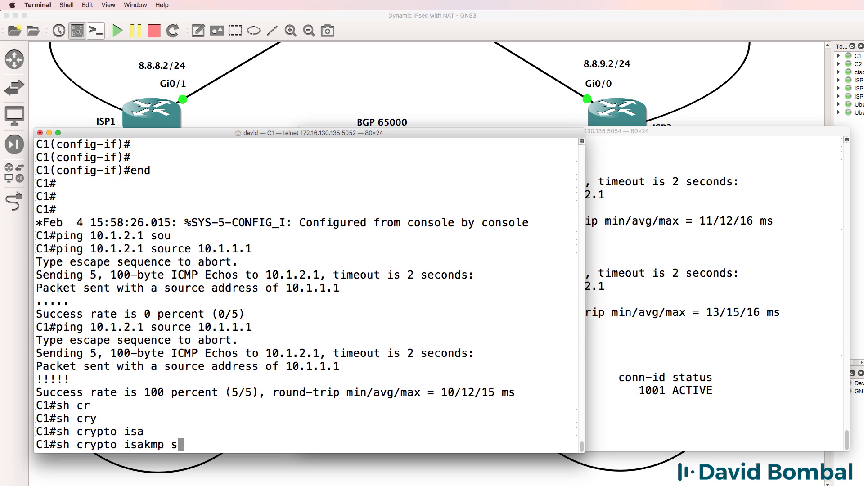
{"action": "type", "text": "a"}
{"action": "key", "text": "Return"}
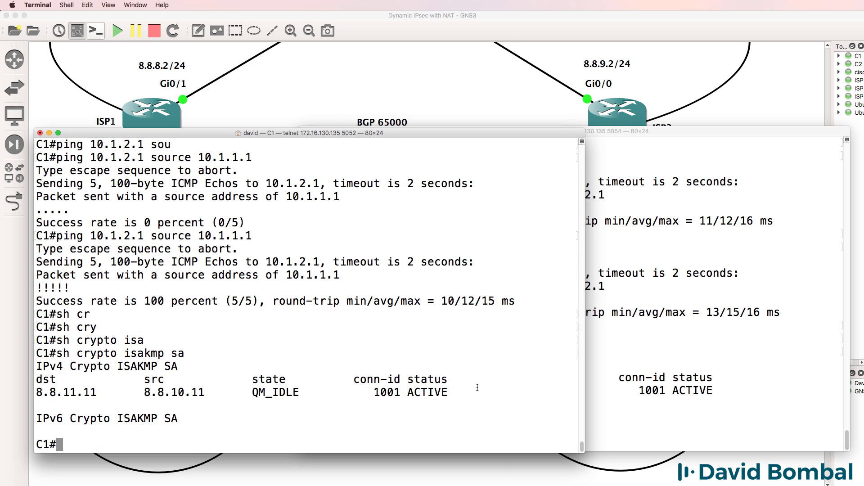
{"action": "left_click_drag", "start_coordinate": [477, 387], "coordinate": [36, 378]}
{"action": "left_click", "coordinate": [257, 423]}
{"action": "left_click_drag", "start_coordinate": [213, 392], "coordinate": [40, 390]}
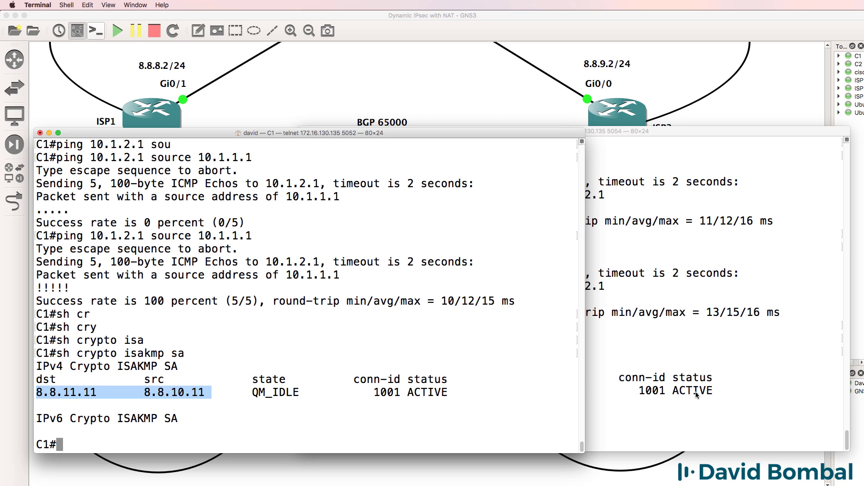
Step: Run 'show crypto ipsec sa' on C1, showing 14 encrypted and 14 decrypted packets
{"action": "type", "text": "sh cry"}
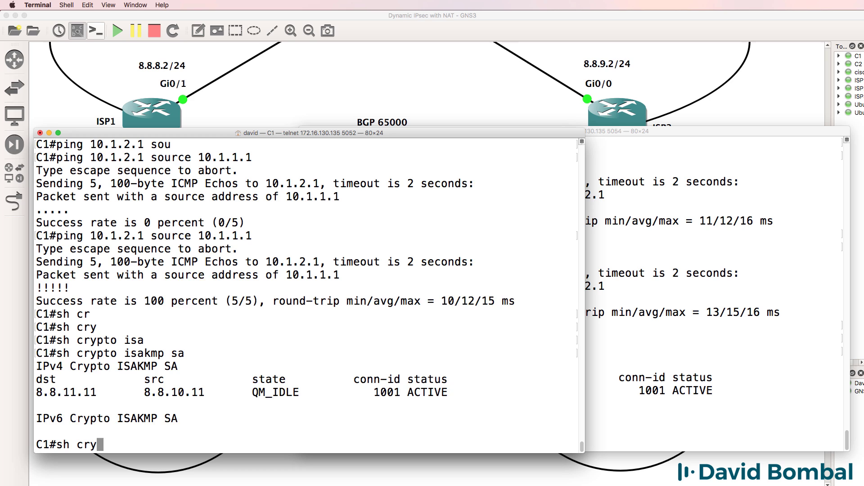
{"action": "key", "text": "Tab"}
{"action": "type", "text": "ips"}
{"action": "key", "text": "Tab"}
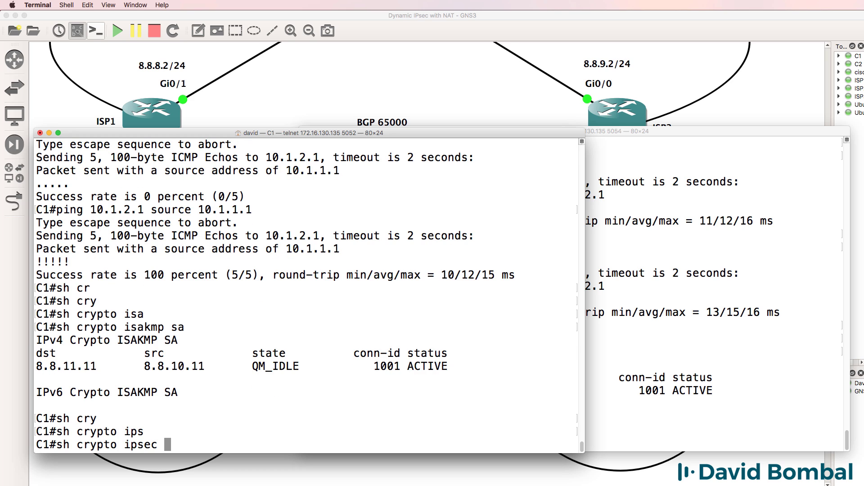
{"action": "type", "text": "sa"}
{"action": "key", "text": "Return"}
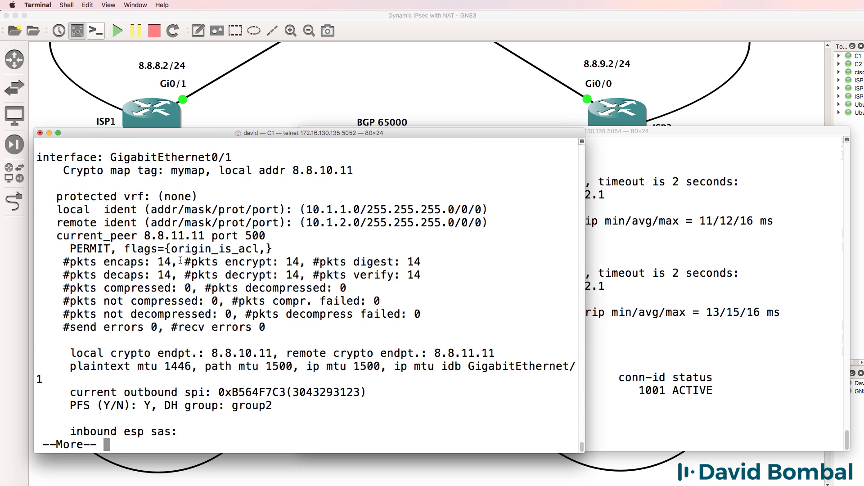
{"action": "left_click_drag", "start_coordinate": [180, 261], "coordinate": [306, 264]}
{"action": "left_click_drag", "start_coordinate": [181, 277], "coordinate": [303, 276]}
Step: Rerun C2's ping to 10.1.1.1 and refresh C1's IPsec counters to 19 encrypted and decrypted
{"action": "left_click", "coordinate": [627, 276]}
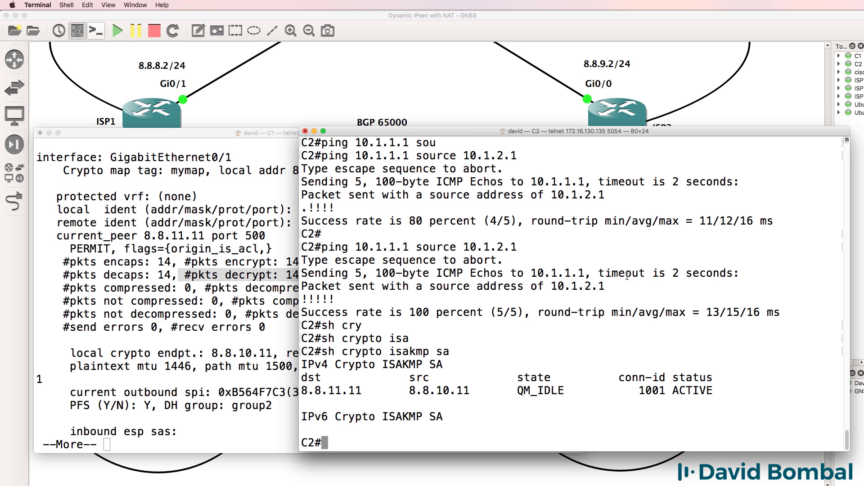
{"action": "key", "text": "Up"}
{"action": "key", "text": "Up"}
{"action": "key", "text": "Return"}
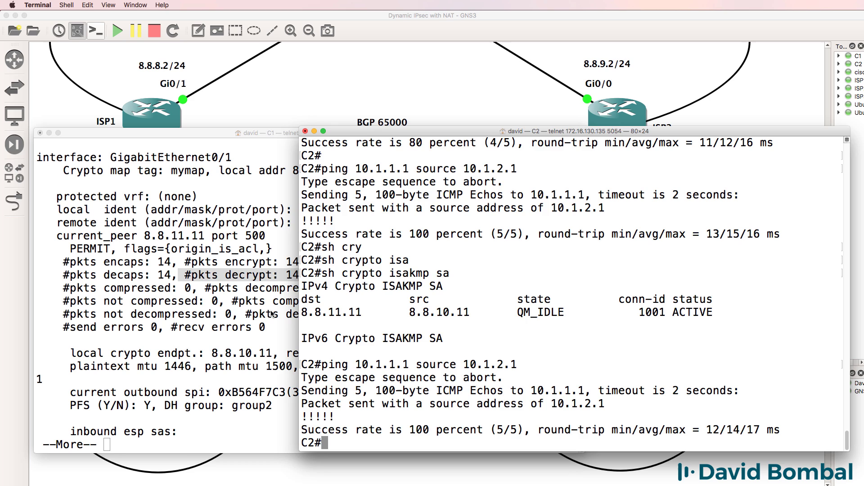
{"action": "left_click", "coordinate": [272, 314]}
{"action": "key", "text": "q"}
{"action": "key", "text": "Up"}
{"action": "key", "text": "Return"}
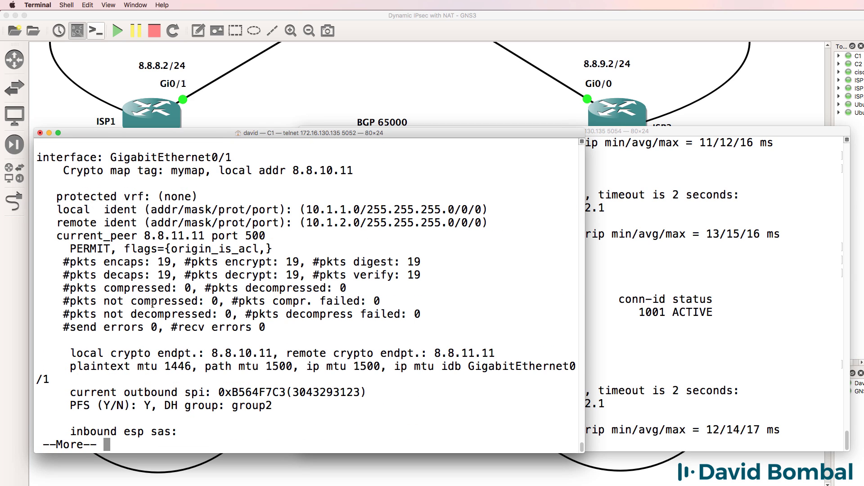
{"action": "left_click_drag", "start_coordinate": [306, 262], "coordinate": [182, 265]}
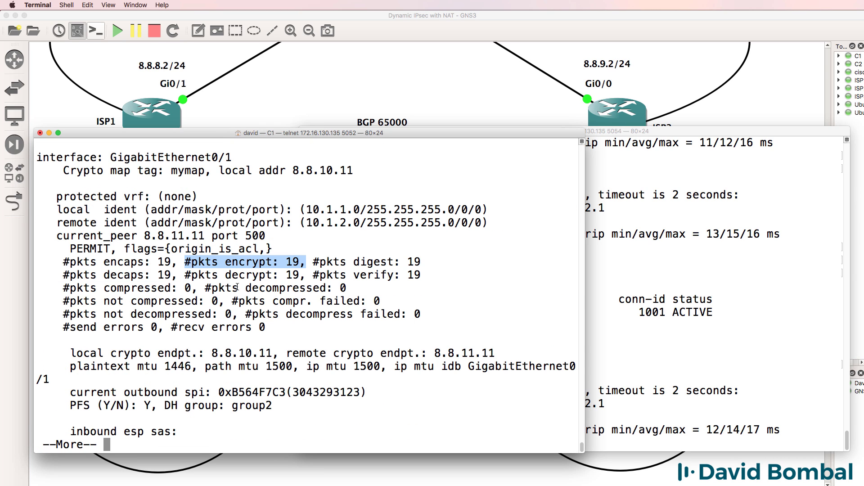
{"action": "left_click_drag", "start_coordinate": [300, 275], "coordinate": [172, 274]}
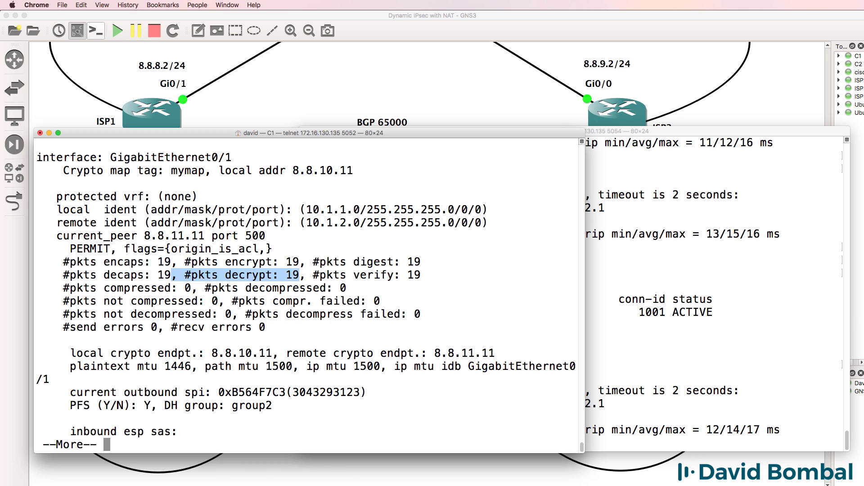
Step: Ping 10.1.1.1 from C2 again and refresh C1's IPsec counters to 24/24
{"action": "left_click", "coordinate": [416, 274]}
{"action": "key", "text": "Up"}
{"action": "key", "text": "Return"}
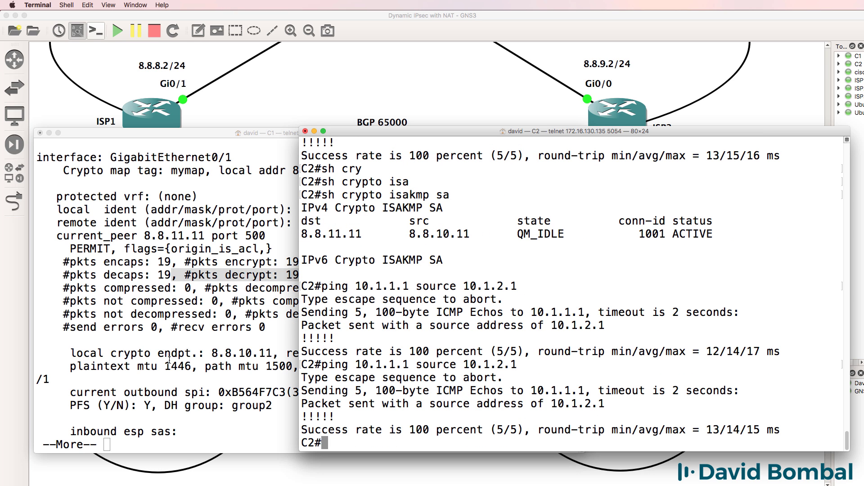
{"action": "key", "text": "super+grave"}
{"action": "key", "text": "Up"}
{"action": "key", "text": "Return"}
{"action": "key", "text": "Up"}
{"action": "key", "text": "ctrl+p"}
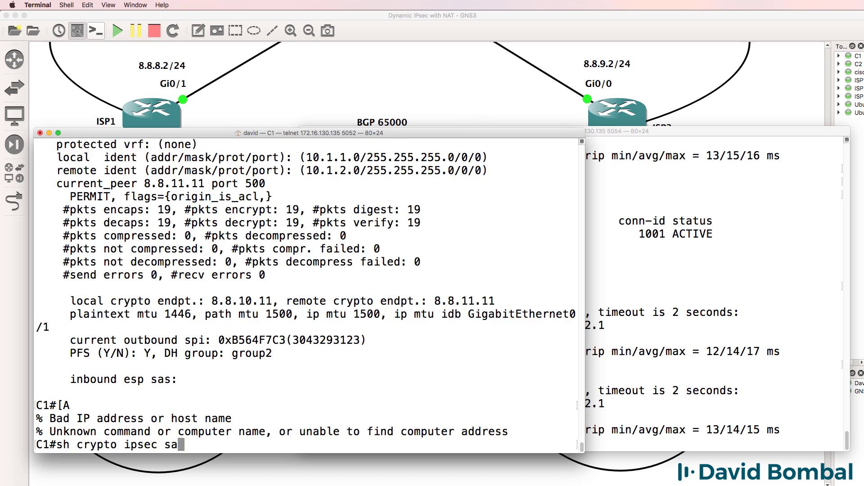
{"action": "key", "text": "Return"}
{"action": "left_click_drag", "start_coordinate": [321, 266], "coordinate": [172, 266]}
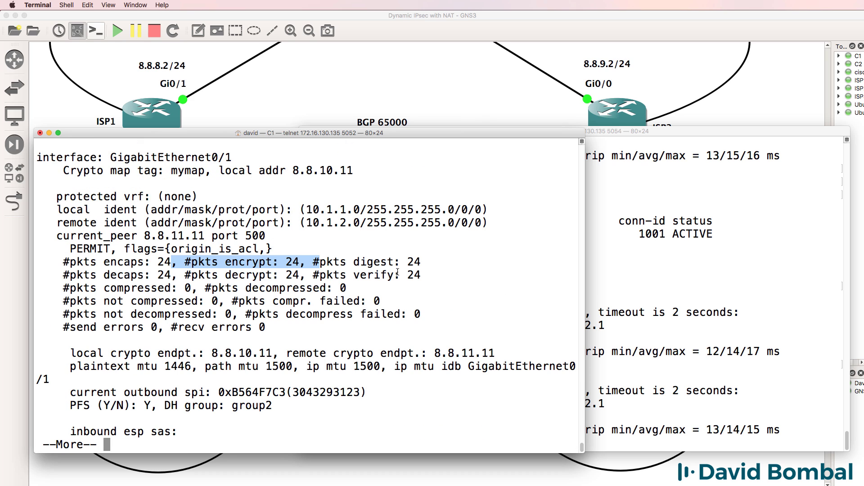
{"action": "left_click_drag", "start_coordinate": [313, 275], "coordinate": [189, 275]}
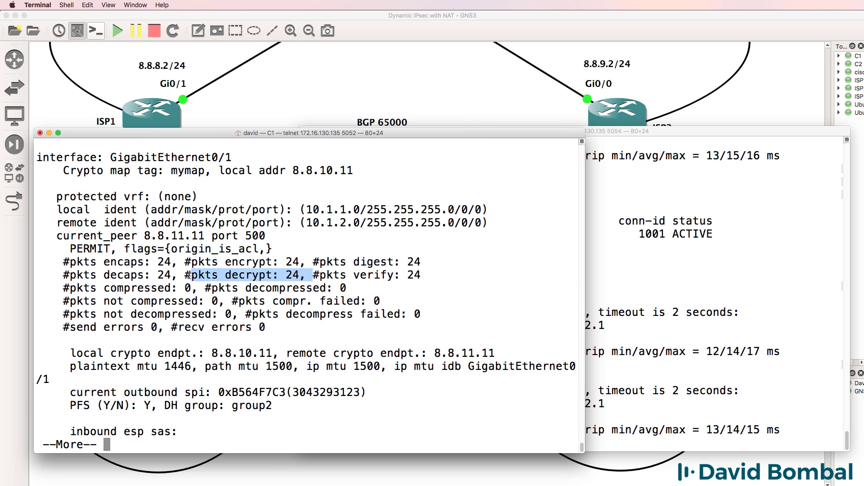
{"action": "left_click", "coordinate": [245, 322]}
Step: Run 'show crypto ipsec sa' on C2, showing 24 encrypted and 24 decrypted packets
{"action": "left_click", "coordinate": [669, 292]}
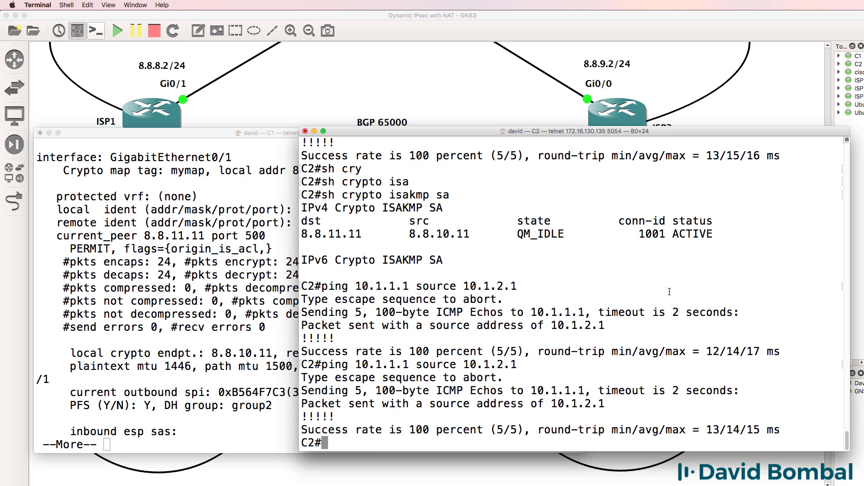
{"action": "type", "text": "show cry"}
{"action": "key", "text": "Tab"}
{"action": "type", "text": "i"}
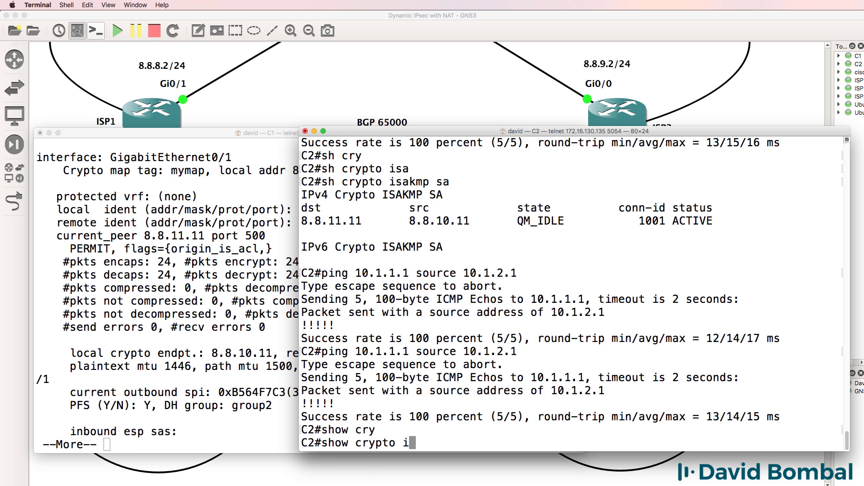
{"action": "type", "text": "p"}
{"action": "key", "text": "Tab"}
{"action": "type", "text": "sa"}
{"action": "key", "text": "Return"}
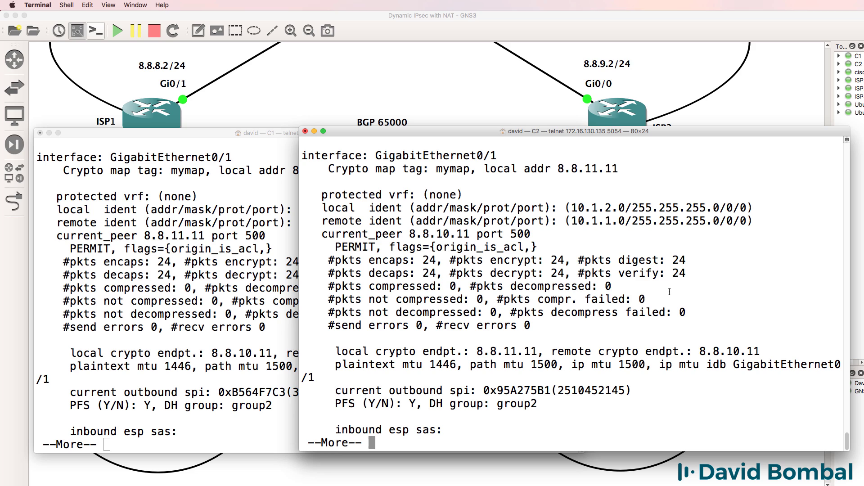
{"action": "left_click_drag", "start_coordinate": [581, 257], "coordinate": [454, 257]}
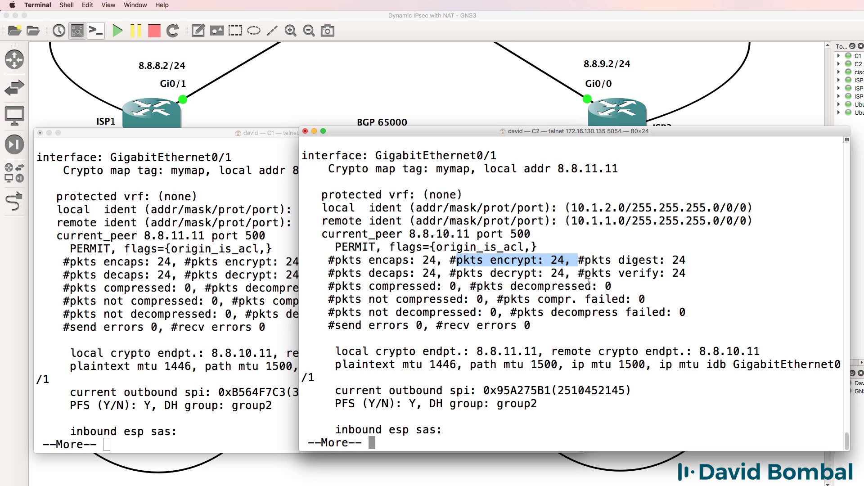
{"action": "left_click_drag", "start_coordinate": [573, 277], "coordinate": [475, 276]}
Step: Rerun C1's ping to 10.1.2.1 and refresh C2's IPsec counters to 29/29
{"action": "left_click", "coordinate": [119, 356]}
{"action": "key", "text": "Up"}
{"action": "key", "text": "Up"}
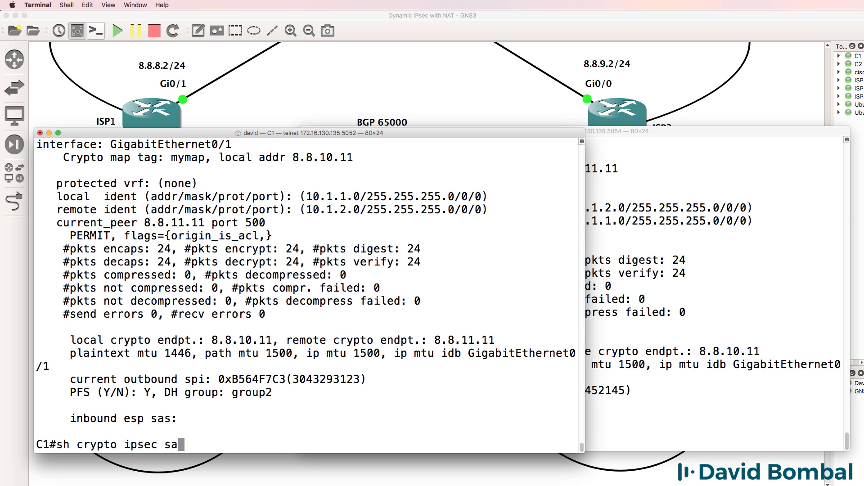
{"action": "key", "text": "Up"}
{"action": "key", "text": "Up"}
{"action": "key", "text": "Return"}
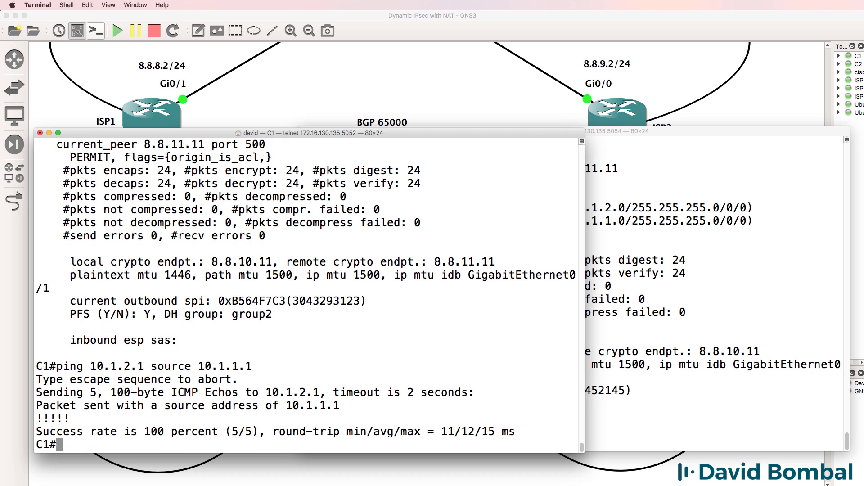
{"action": "key", "text": "super+grave"}
{"action": "key", "text": "Up"}
{"action": "key", "text": "Up"}
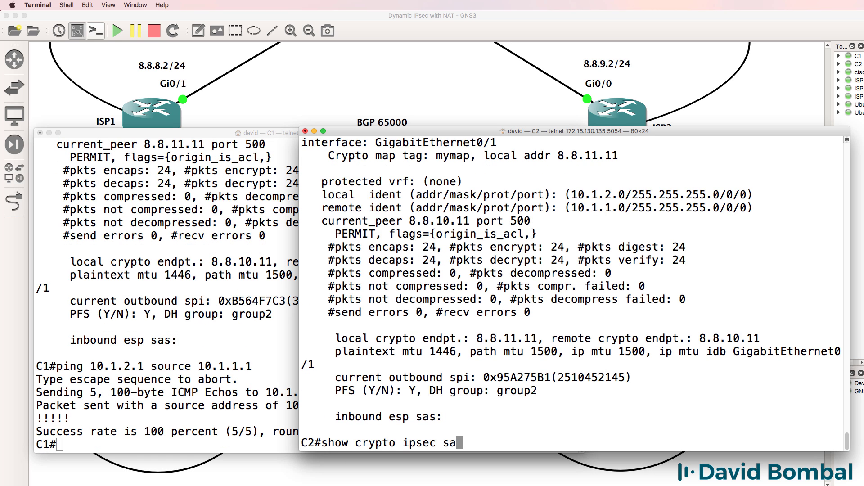
{"action": "key", "text": "Return"}
{"action": "left_click_drag", "start_coordinate": [590, 260], "coordinate": [408, 260]}
{"action": "left_click_drag", "start_coordinate": [570, 273], "coordinate": [431, 274]}
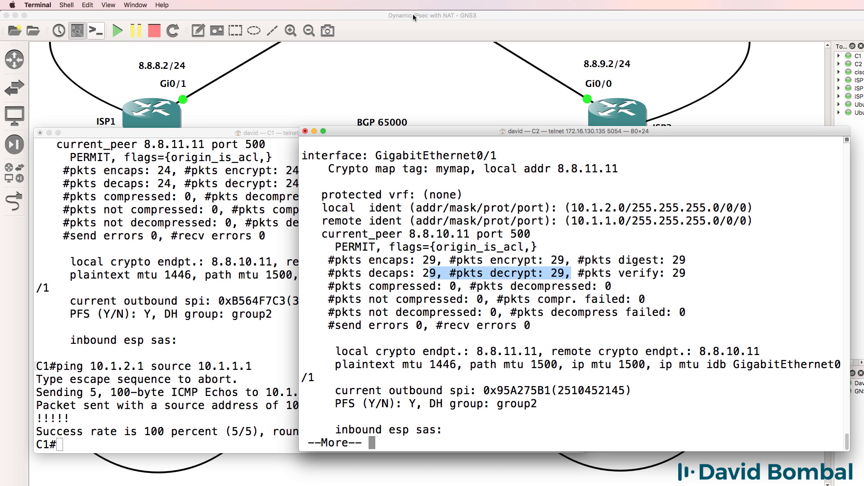
{"action": "key", "text": "super+Tab"}
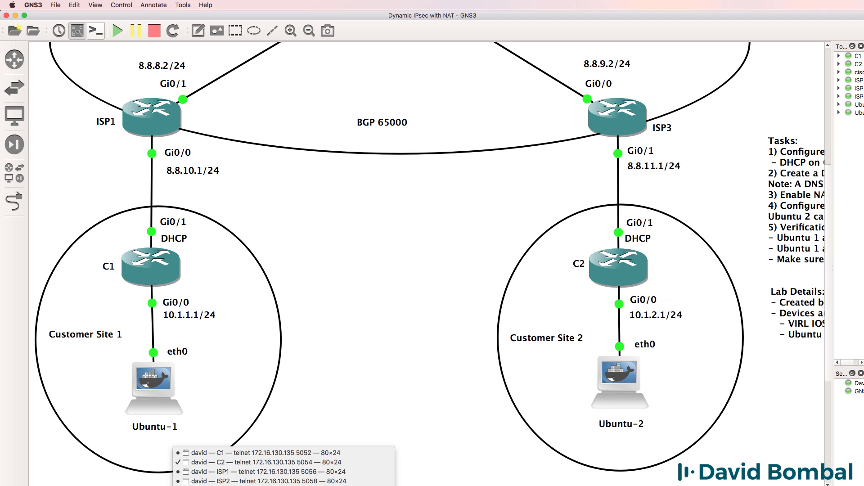
Step: Run 'sh ip route' on ISP2 and highlight the BGP routes to 8.8.10.0/24 and 8.8.11.0/24
{"action": "left_click", "coordinate": [317, 227]}
{"action": "key", "text": "Return"}
{"action": "key", "text": "Return"}
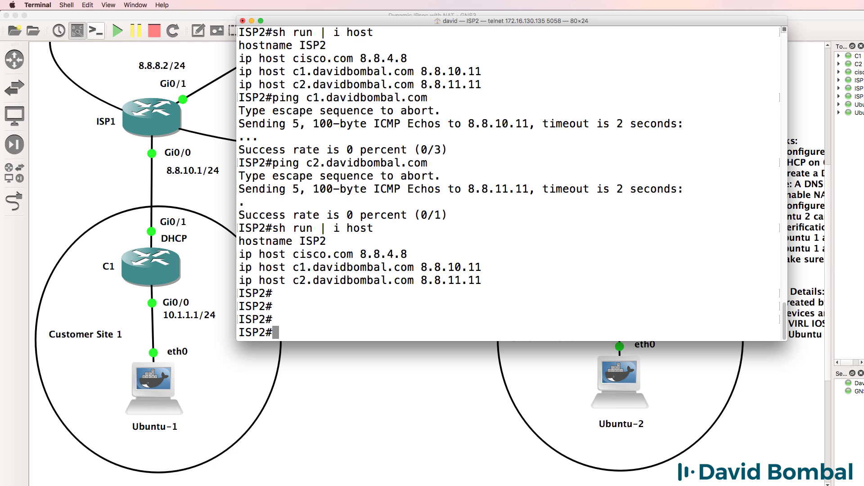
{"action": "type", "text": "sh ip route"}
{"action": "key", "text": "Return"}
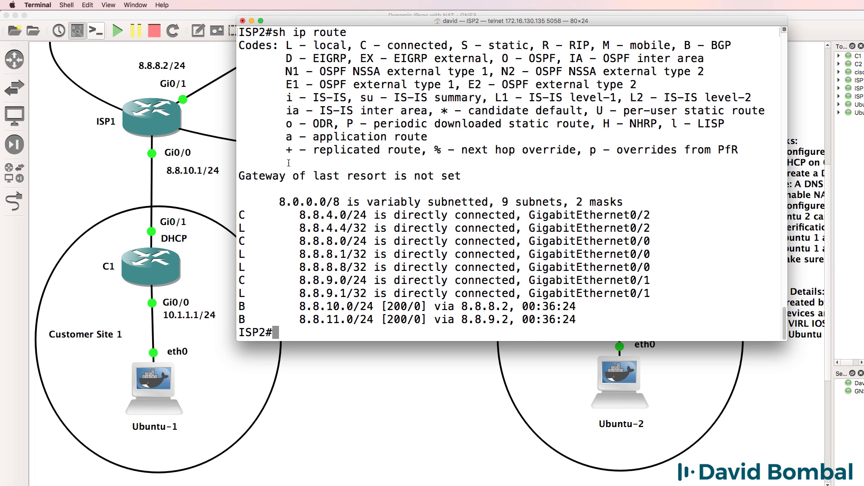
{"action": "left_click_drag", "start_coordinate": [288, 162], "coordinate": [582, 340]}
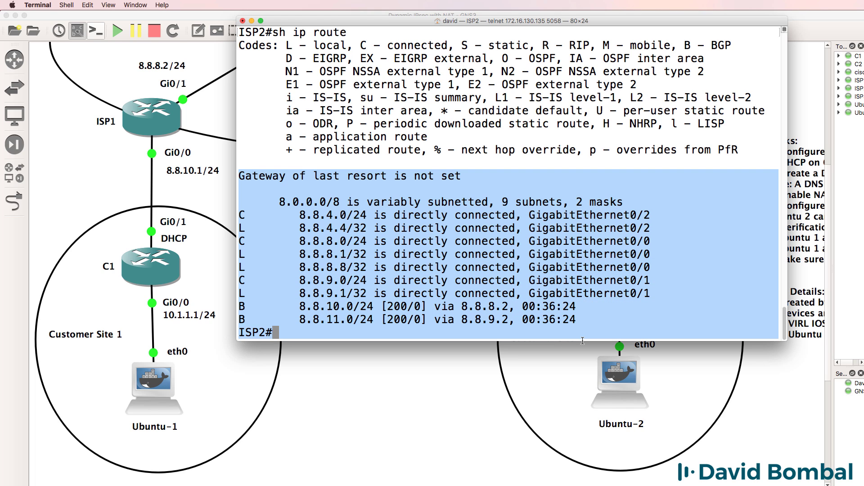
{"action": "left_click_drag", "start_coordinate": [590, 311], "coordinate": [229, 192]}
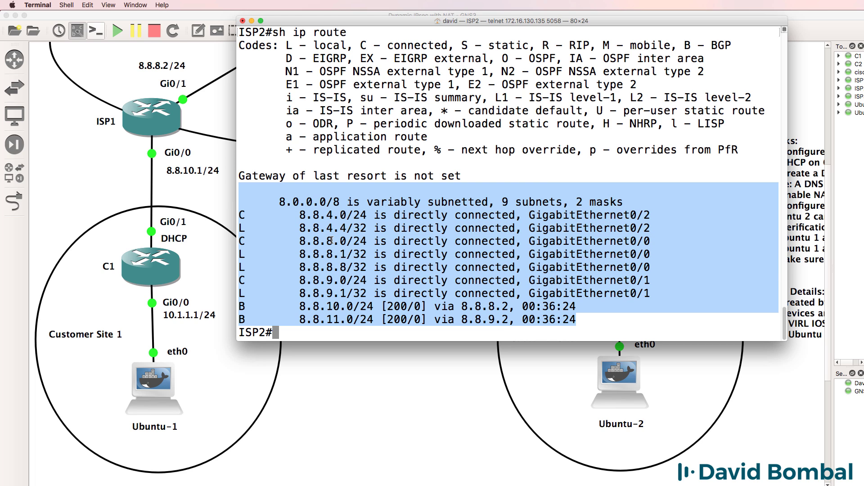
Step: In Ubuntu-1's console run ifconfig and route -n, showing 10.1.1.11 and no default gateway
{"action": "left_click", "coordinate": [436, 427]}
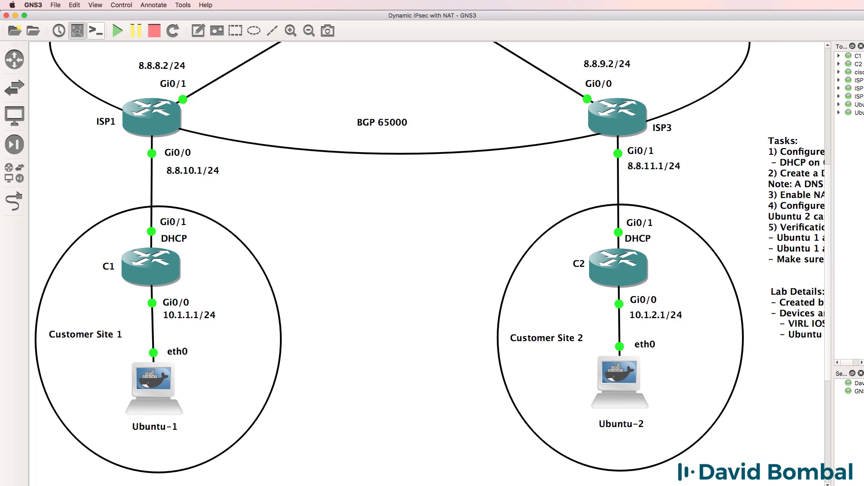
{"action": "right_click", "coordinate": [283, 484]}
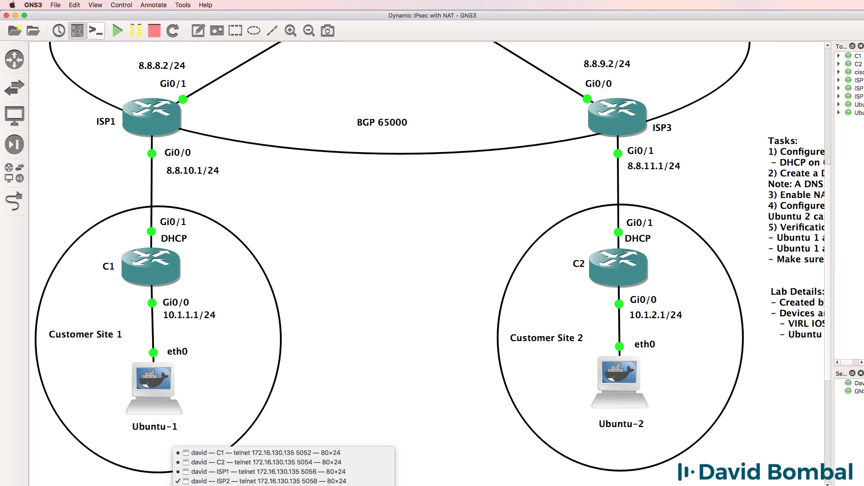
{"action": "left_click", "coordinate": [270, 485]}
{"action": "left_click_drag", "start_coordinate": [315, 194], "coordinate": [315, 92]}
{"action": "type", "text": "if"}
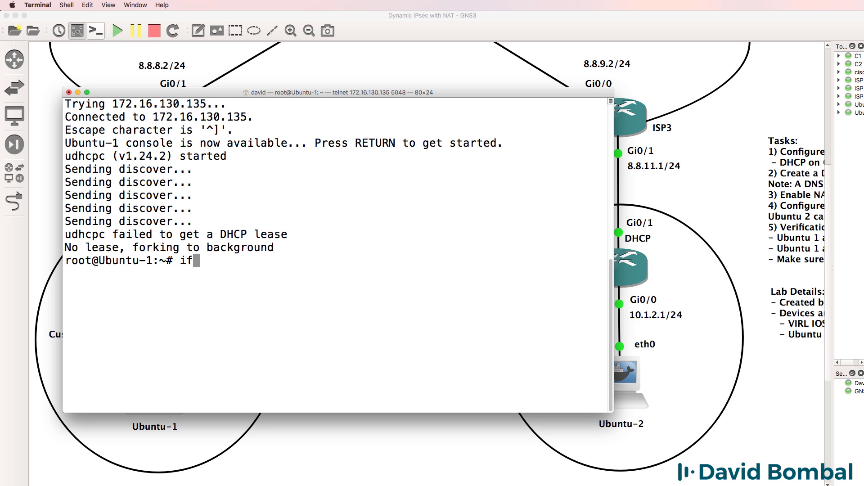
{"action": "type", "text": "config"}
{"action": "key", "text": "Return"}
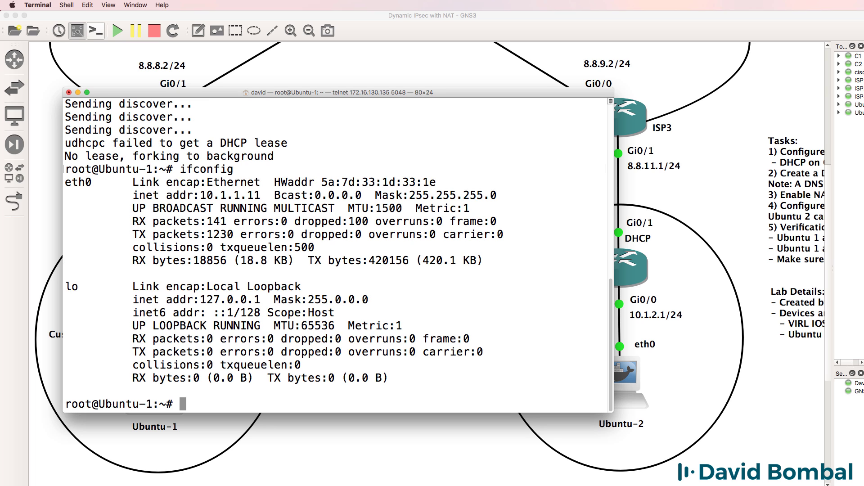
{"action": "type", "text": "route -n"}
{"action": "key", "text": "Return"}
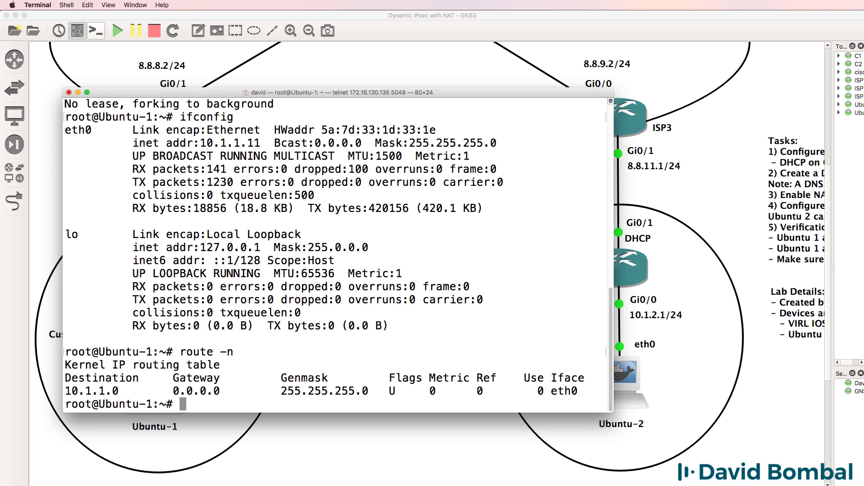
Step: Stop the Ubuntu-1 and Ubuntu-2 hosts in the GNS3 topology
{"action": "left_click", "coordinate": [398, 30]}
{"action": "right_click", "coordinate": [151, 399]}
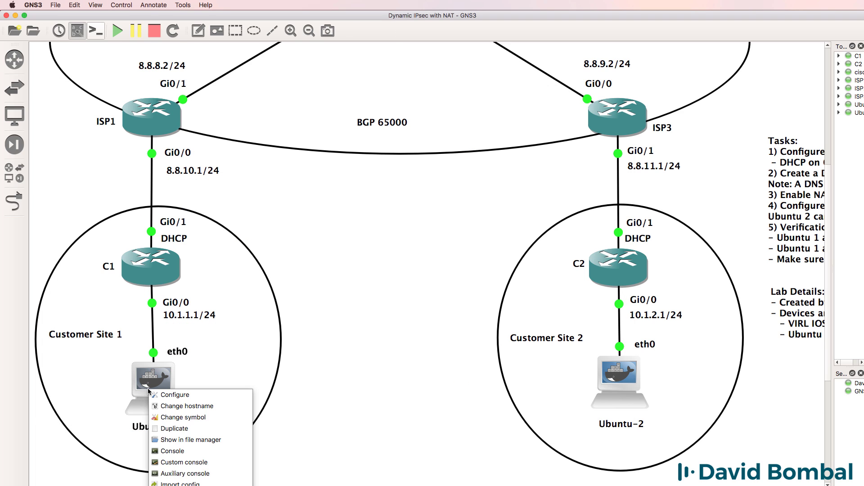
{"action": "left_click", "coordinate": [169, 470]}
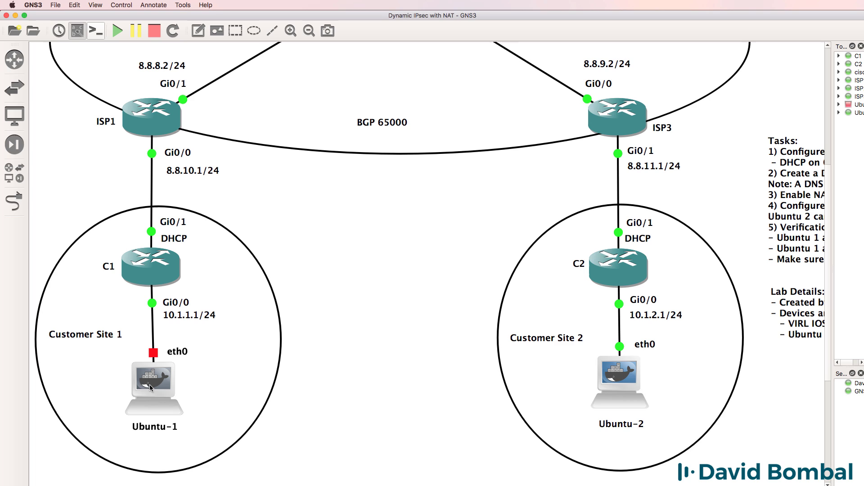
{"action": "right_click", "coordinate": [614, 382]}
{"action": "left_click", "coordinate": [630, 477]}
{"action": "right_click", "coordinate": [613, 389]}
{"action": "key", "text": "Escape"}
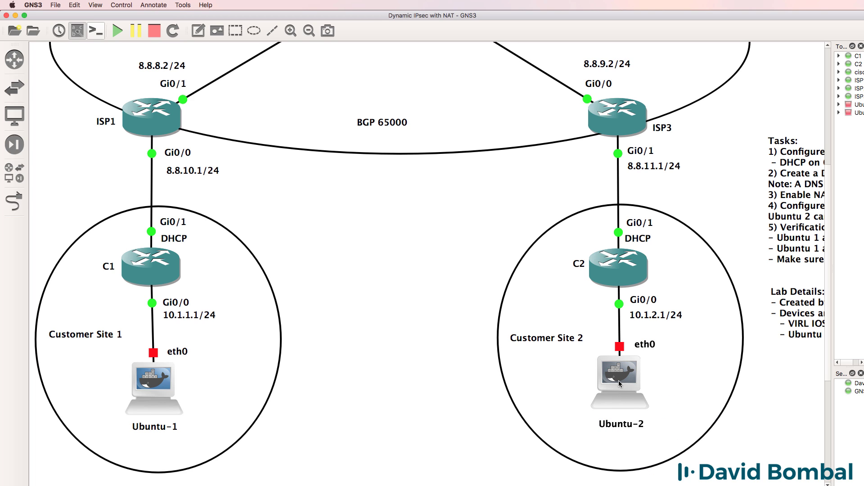
Step: Start Ubuntu-1 and Ubuntu-2 again
{"action": "right_click", "coordinate": [157, 381]}
{"action": "left_click", "coordinate": [180, 473]}
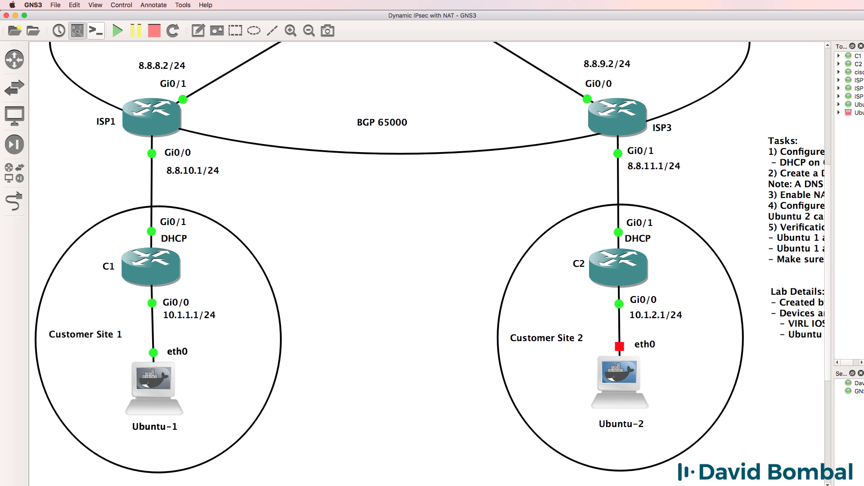
{"action": "right_click", "coordinate": [617, 371]}
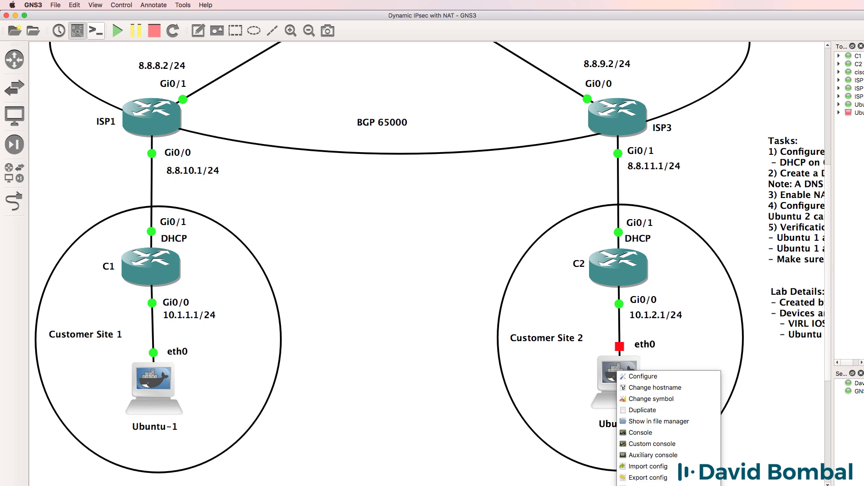
{"action": "left_click", "coordinate": [653, 444]}
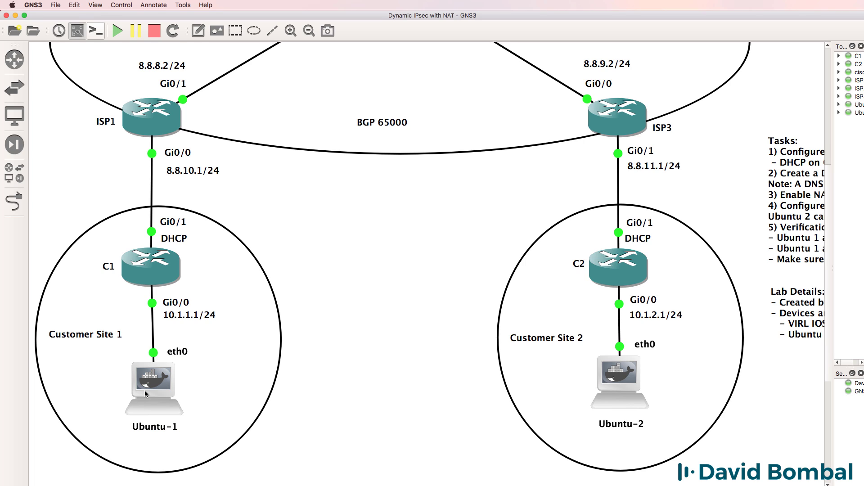
Step: Run 'route -n' on Ubuntu-1 to show its default route via 10.1.1.1
{"action": "right_click", "coordinate": [283, 485]}
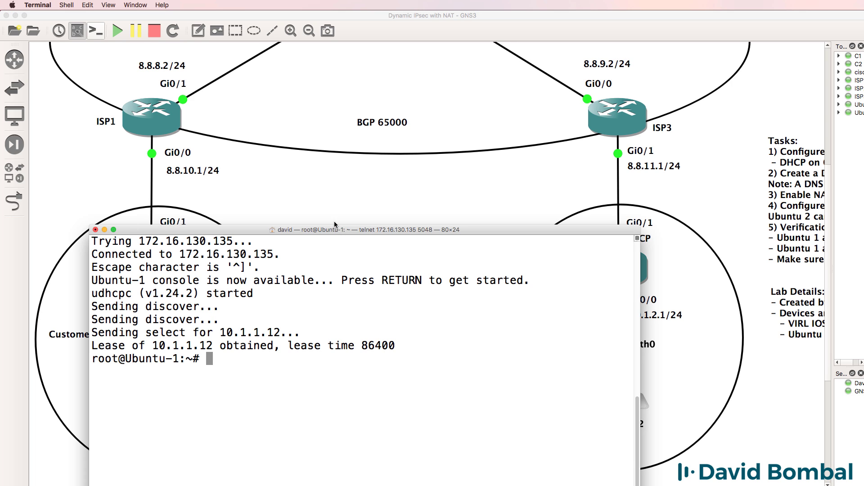
{"action": "left_click_drag", "start_coordinate": [333, 223], "coordinate": [311, 144]}
{"action": "type", "text": "route -n"}
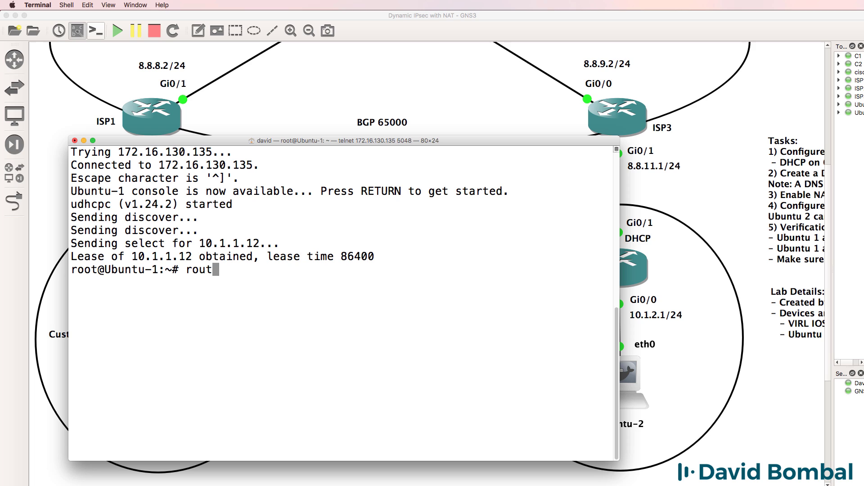
{"action": "key", "text": "BackSpace"}
{"action": "key", "text": "BackSpace"}
{"action": "type", "text": "-n"}
{"action": "key", "text": "Return"}
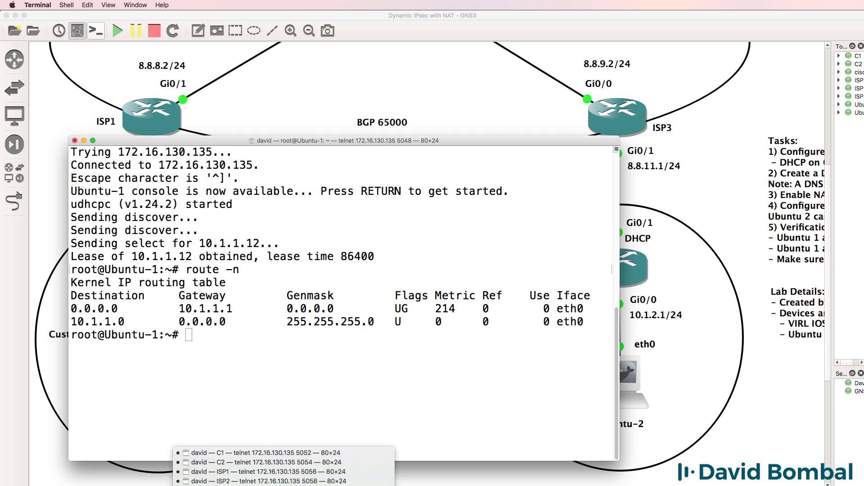
Step: Run 'route -n' and ifconfig on Ubuntu-2, showing the 10.1.2.1 gateway and its address
{"action": "left_click_drag", "start_coordinate": [328, 239], "coordinate": [541, 130]}
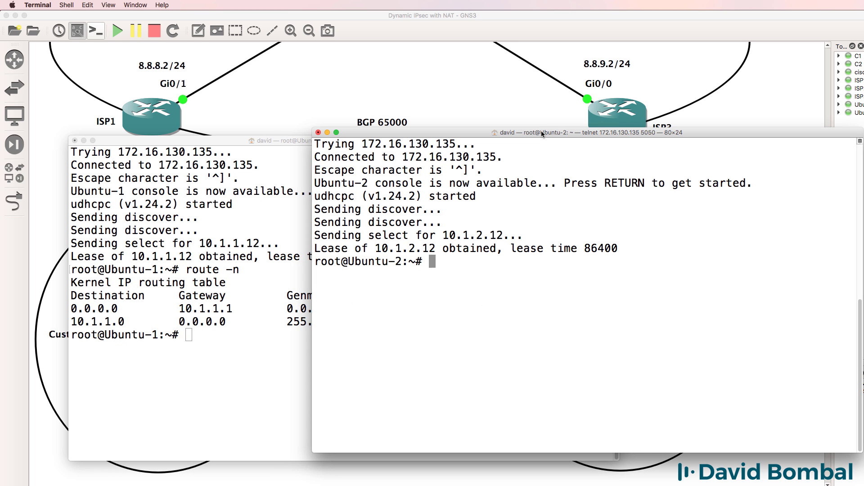
{"action": "type", "text": "route 0n"}
{"action": "key", "text": "Return"}
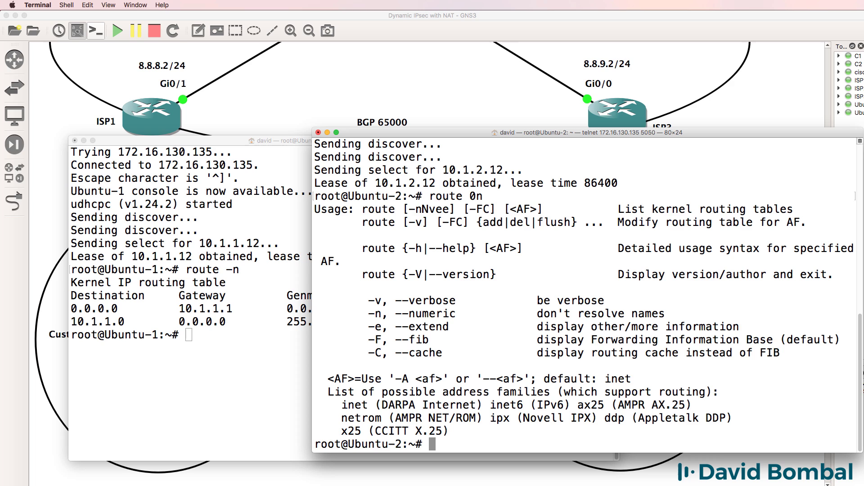
{"action": "key", "text": "Up"}
{"action": "key", "text": "BackSpace"}
{"action": "key", "text": "BackSpace"}
{"action": "type", "text": "-n"}
{"action": "key", "text": "Return"}
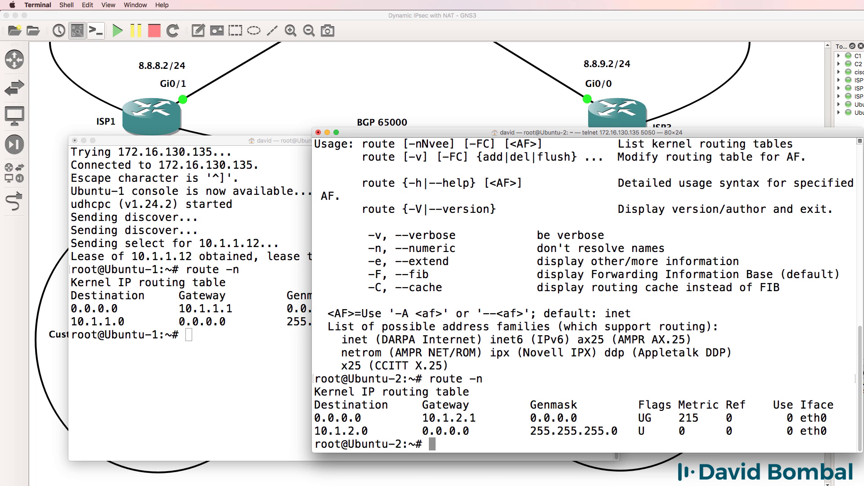
{"action": "type", "text": "ifconfig"}
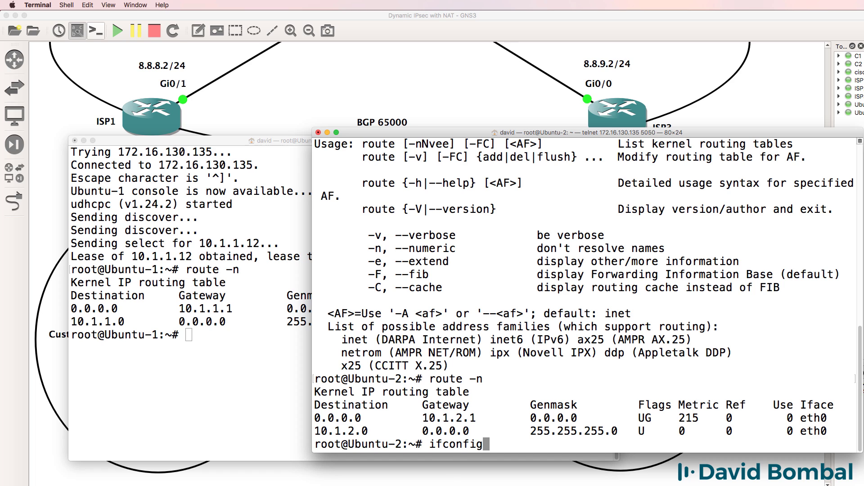
{"action": "key", "text": "Return"}
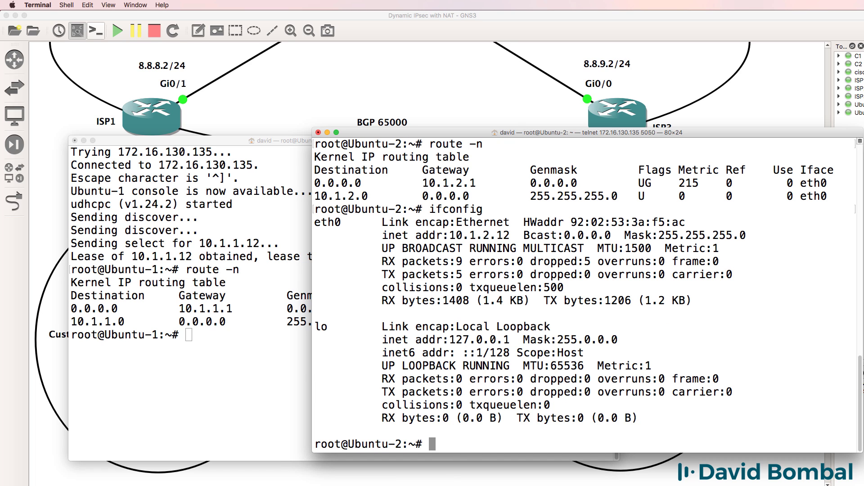
Step: Run ifconfig on Ubuntu-1 and highlight addresses 10.1.1.12 and 10.1.2.12
{"action": "left_click", "coordinate": [261, 253]}
{"action": "type", "text": "ifconfig"}
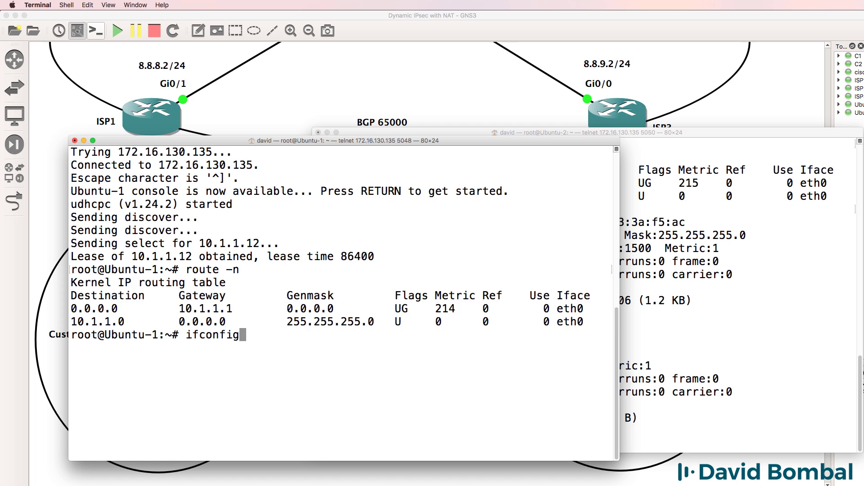
{"action": "key", "text": "Return"}
{"action": "left_click_drag", "start_coordinate": [241, 144], "coordinate": [202, 148]}
{"action": "left_click_drag", "start_coordinate": [231, 249], "coordinate": [153, 248]}
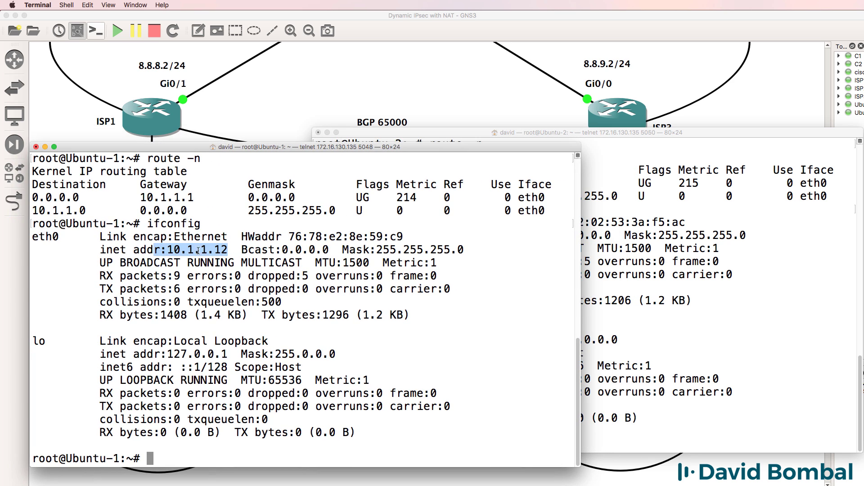
{"action": "left_click", "coordinate": [594, 270]}
{"action": "left_click_drag", "start_coordinate": [510, 235], "coordinate": [434, 233]}
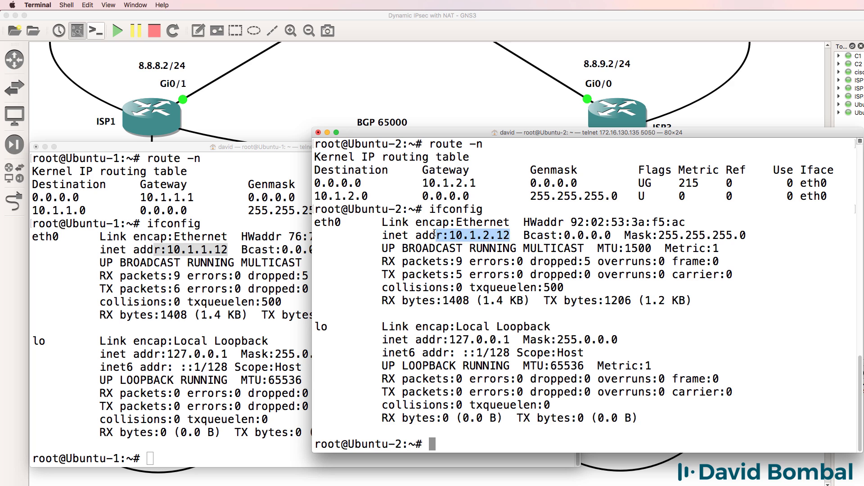
{"action": "left_click", "coordinate": [78, 323]}
Step: Ping 10.1.2.12 from Ubuntu-1 and show C1's IPsec encrypt count at 37
{"action": "type", "text": "ping 10.1."}
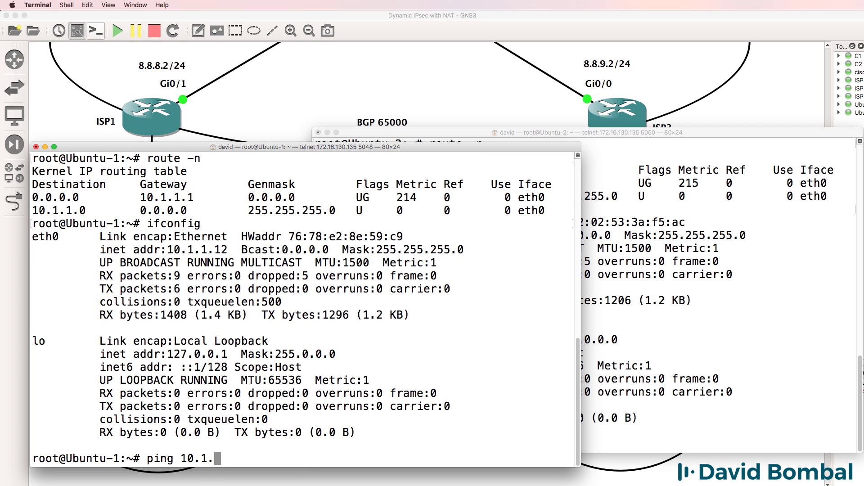
{"action": "type", "text": "2.12"}
{"action": "key", "text": "Return"}
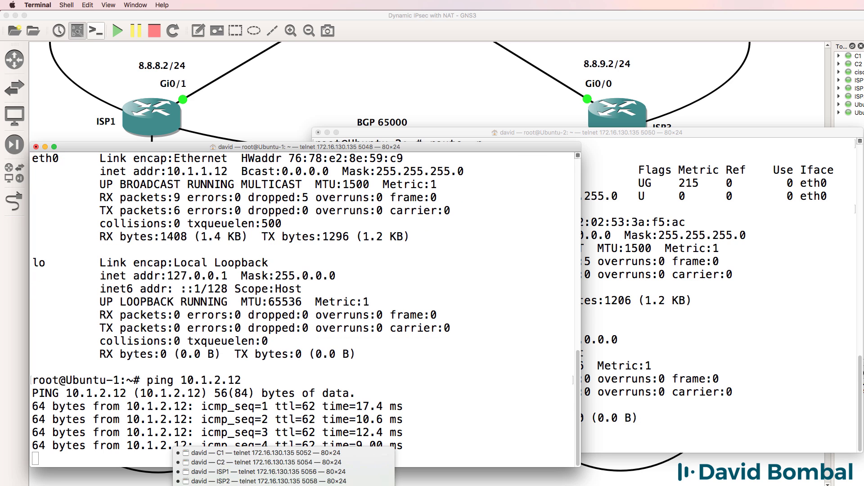
{"action": "key", "text": "super+grave"}
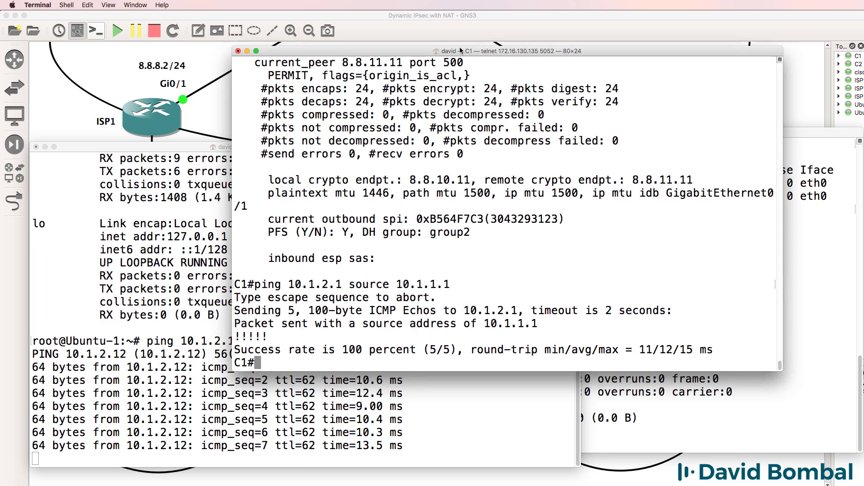
{"action": "key", "text": "Up"}
{"action": "key", "text": "Up"}
{"action": "key", "text": "Return"}
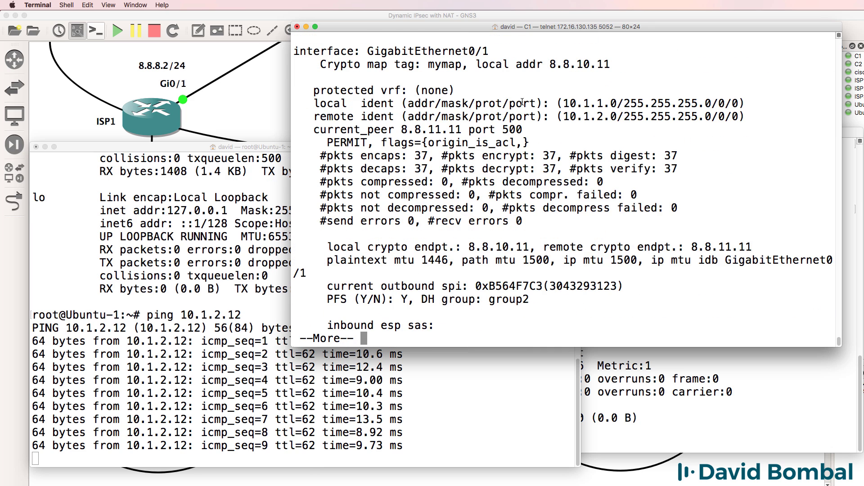
{"action": "left_click_drag", "start_coordinate": [568, 155], "coordinate": [436, 154]}
Step: Refresh C1's IPsec SA counters as the encrypt count climbs to 41 and 45
{"action": "key", "text": "q"}
{"action": "key", "text": "Up"}
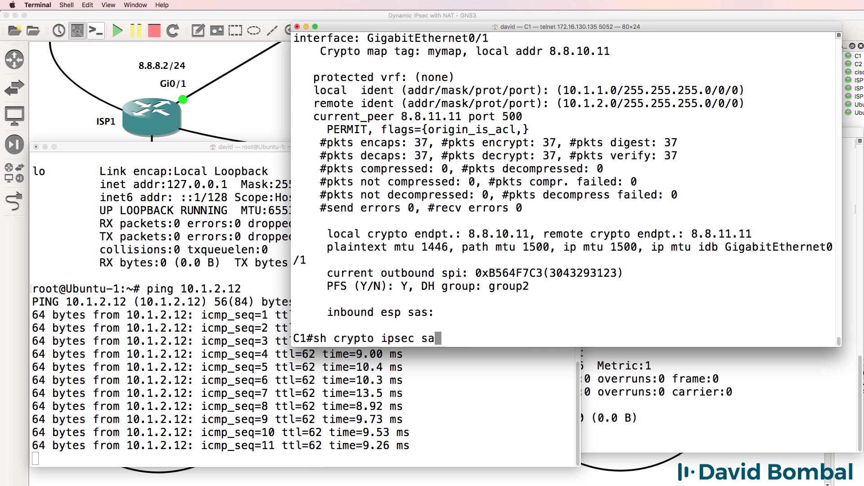
{"action": "key", "text": "Return"}
{"action": "key", "text": "q"}
{"action": "key", "text": "Up"}
{"action": "key", "text": "Return"}
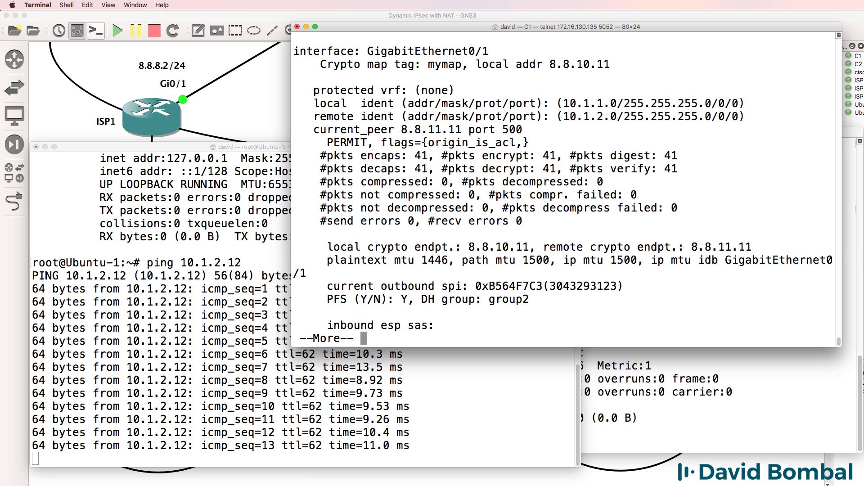
{"action": "left_click_drag", "start_coordinate": [569, 158], "coordinate": [478, 159]}
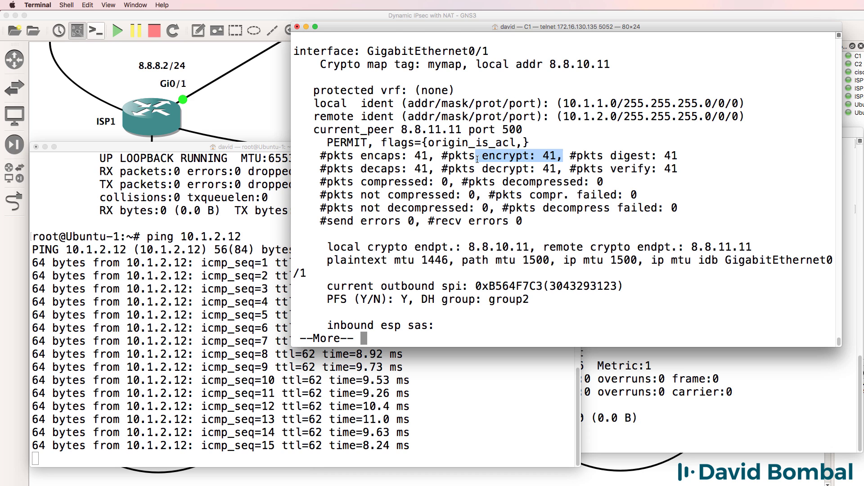
{"action": "key", "text": "q"}
{"action": "key", "text": "Up"}
{"action": "key", "text": "Return"}
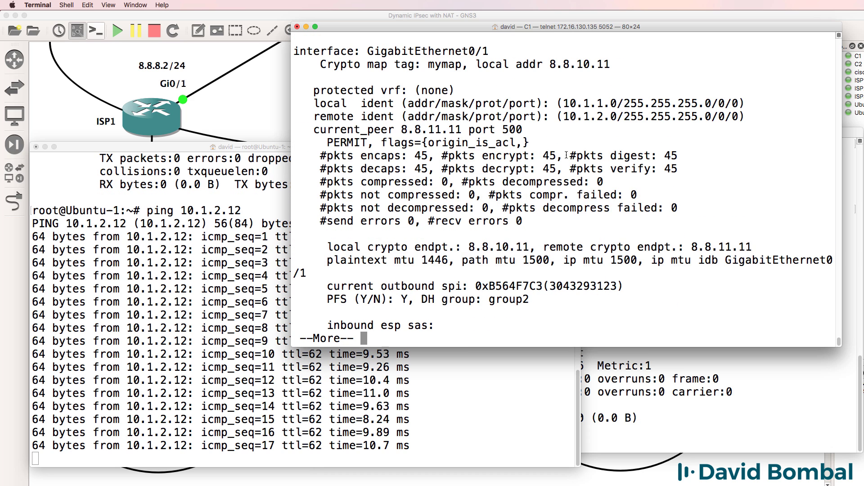
{"action": "left_click_drag", "start_coordinate": [565, 157], "coordinate": [443, 156]}
Step: Refresh C1's counters to 47 and stop Ubuntu-1's ping after 21/21 replies
{"action": "key", "text": "q"}
{"action": "key", "text": "Up"}
{"action": "key", "text": "Return"}
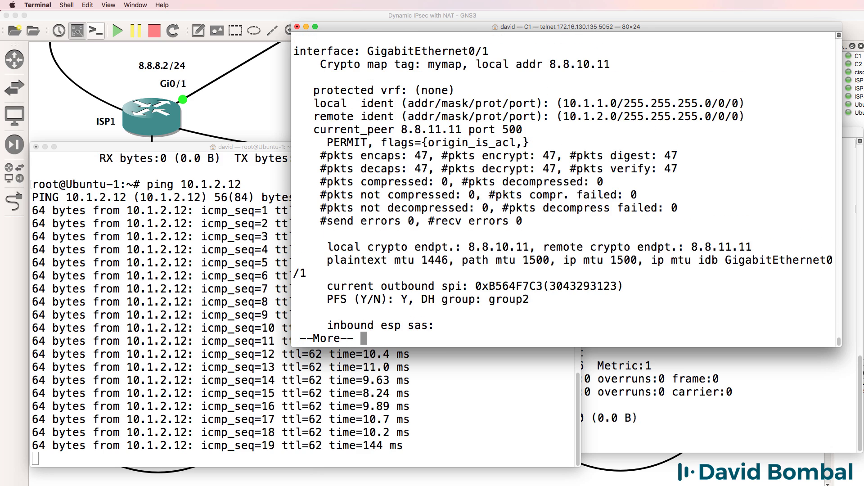
{"action": "key", "text": "super+grave"}
{"action": "key", "text": "ctrl+c"}
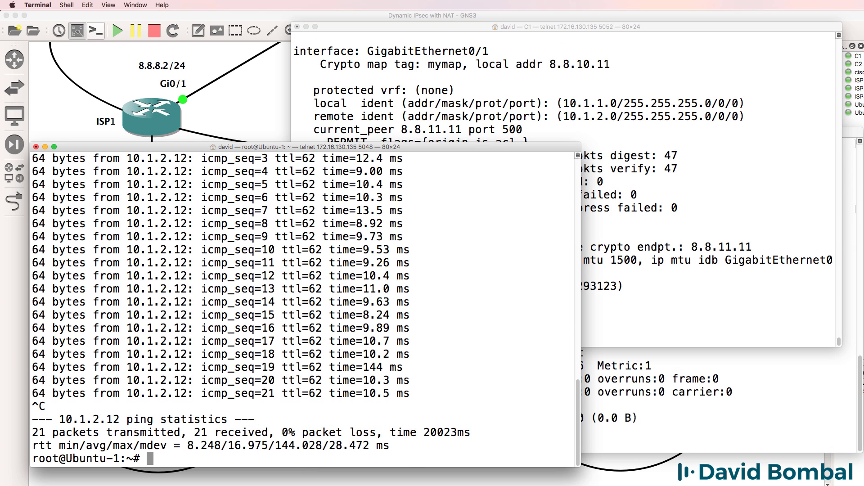
{"action": "key", "text": "super+grave"}
Step: From Ubuntu-2, briefly ping 10.1.2.12, then start a ping to Ubuntu-1 at 10.1.1.12
{"action": "type", "text": "ping 10"}
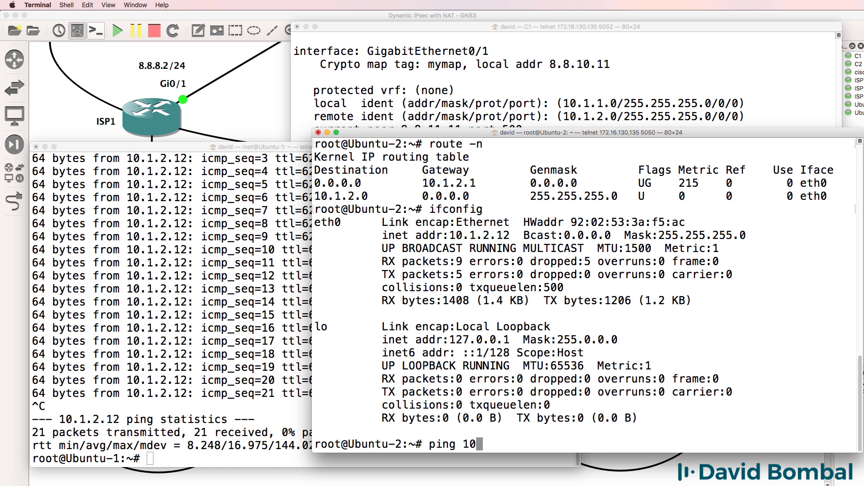
{"action": "type", "text": ".1.2.12"}
{"action": "key", "text": "Return"}
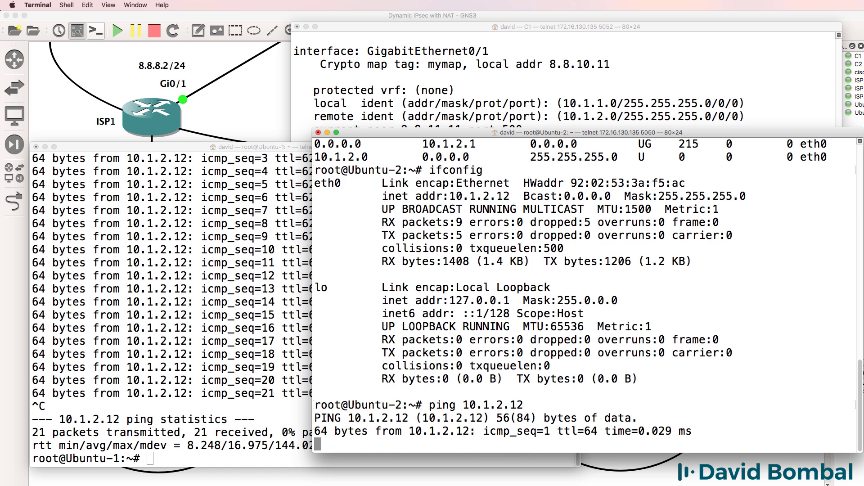
{"action": "key", "text": "ctrl+c"}
{"action": "key", "text": "Up"}
{"action": "key", "text": "Left"}
{"action": "key", "text": "Left"}
{"action": "key", "text": "Left"}
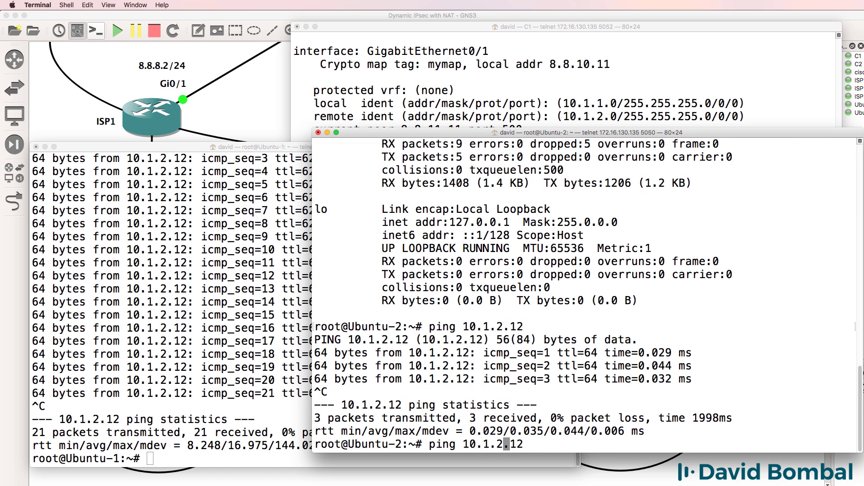
{"action": "key", "text": "BackSpace"}
{"action": "type", "text": "1"}
{"action": "key", "text": "Return"}
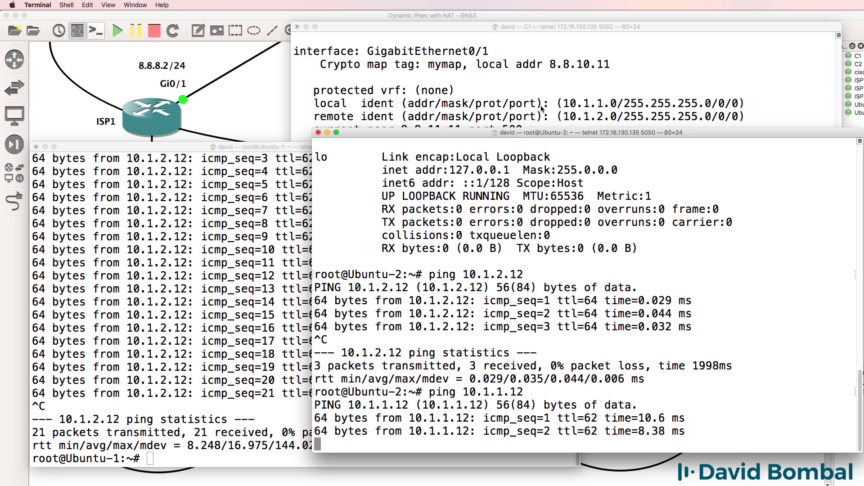
Step: Run 'sh crypto ipsec sa' on C1 and confirm encrypt/decrypt counts rising to 58
{"action": "left_click", "coordinate": [542, 108]}
{"action": "type", "text": "qsh crypto ipsec sa"}
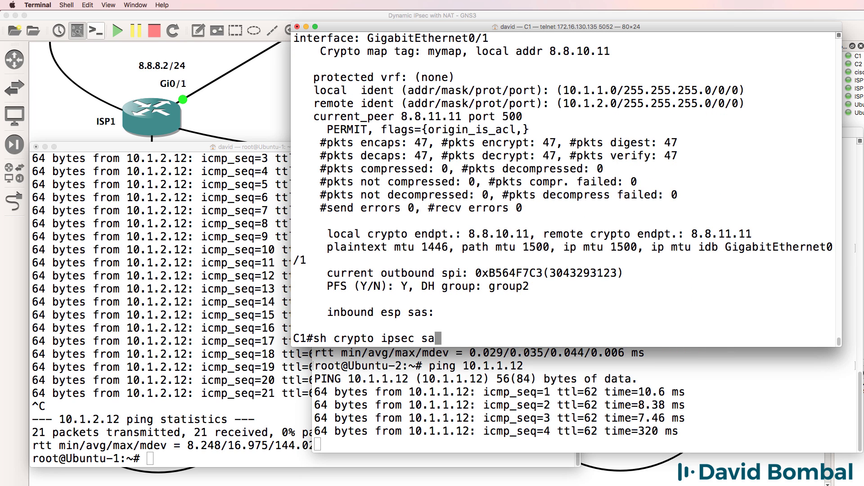
{"action": "key", "text": "Return"}
{"action": "left_click_drag", "start_coordinate": [551, 141], "coordinate": [571, 168]}
{"action": "left_click", "coordinate": [526, 192]}
{"action": "key", "text": "q"}
{"action": "key", "text": "Up"}
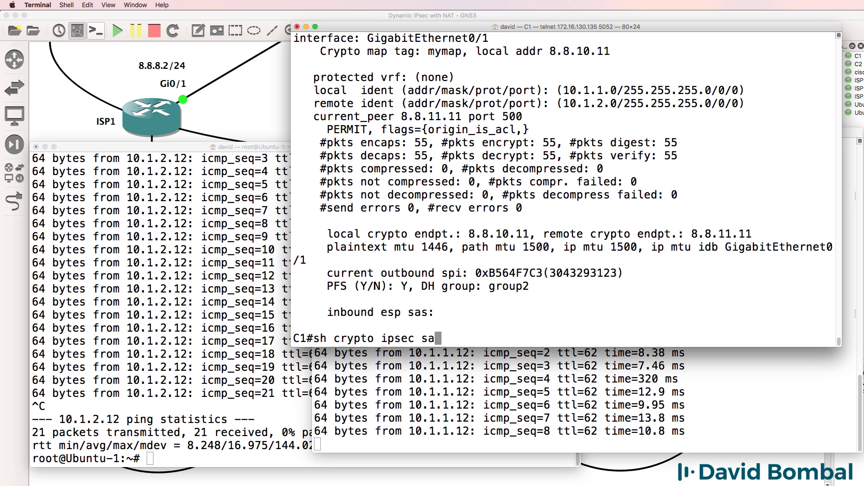
{"action": "key", "text": "Return"}
{"action": "left_click_drag", "start_coordinate": [570, 155], "coordinate": [442, 155]}
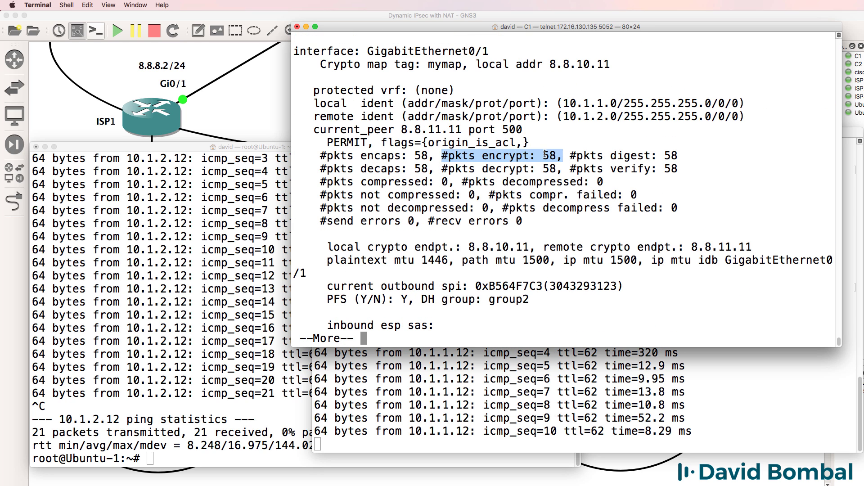
{"action": "left_click_drag", "start_coordinate": [570, 169], "coordinate": [445, 169]}
{"action": "left_click", "coordinate": [445, 168]}
Step: Refresh C1's IPsec counters to 62, then stop Ubuntu-2's ping to 10.1.1.12
{"action": "key", "text": "q"}
{"action": "key", "text": "Up"}
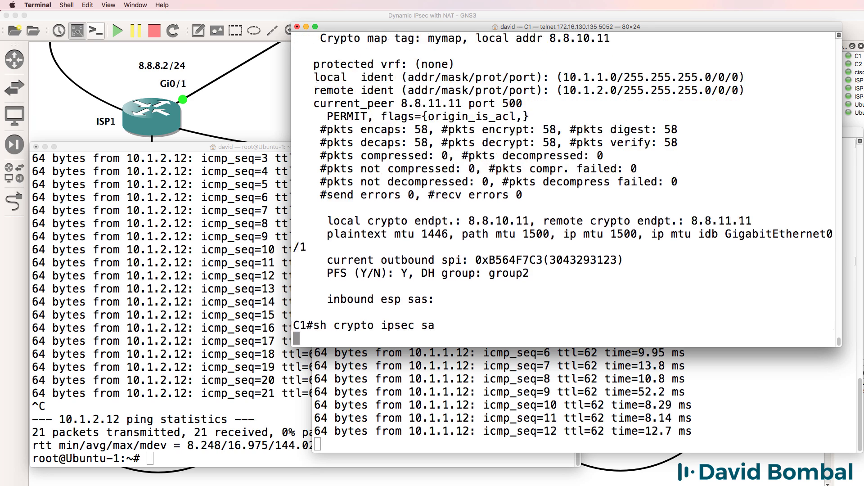
{"action": "key", "text": "Return"}
{"action": "left_click_drag", "start_coordinate": [541, 142], "coordinate": [463, 154]}
{"action": "left_click", "coordinate": [545, 168]}
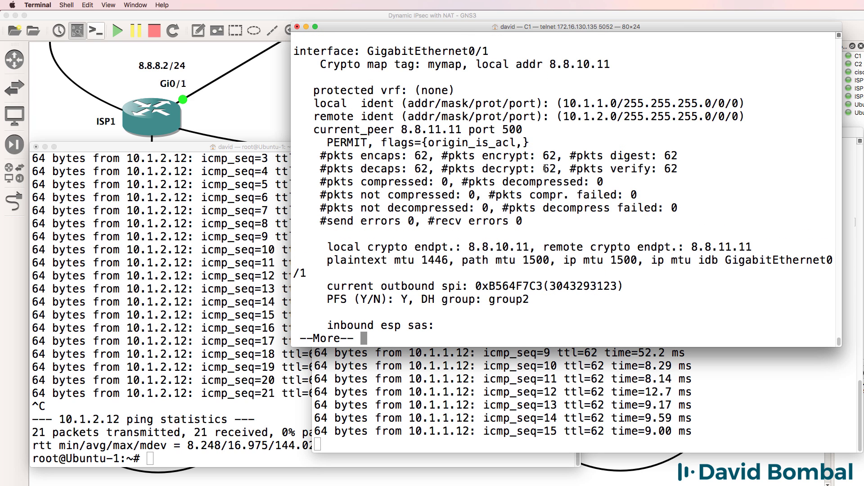
{"action": "left_click", "coordinate": [529, 417]}
{"action": "key", "text": "ctrl+c"}
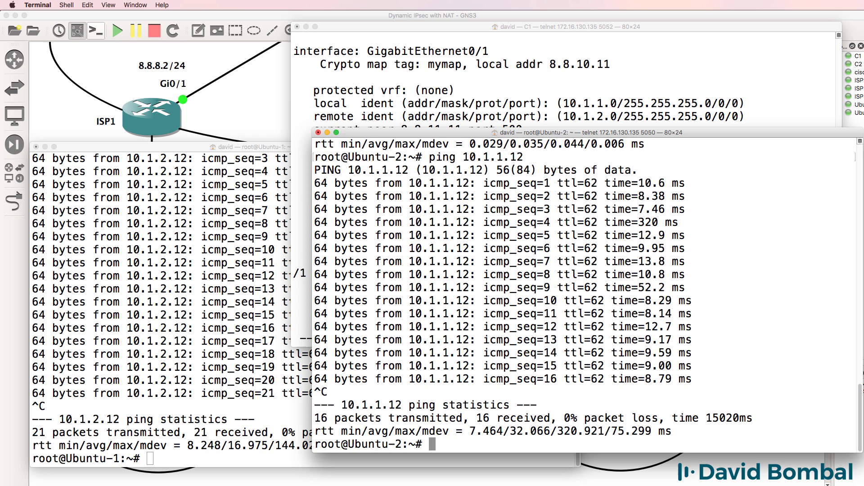
Step: Ping cisco.com from Ubuntu-2 and Ubuntu-1, then stop Ubuntu-2's ping
{"action": "type", "text": "ping cisco.com"}
{"action": "key", "text": "Return"}
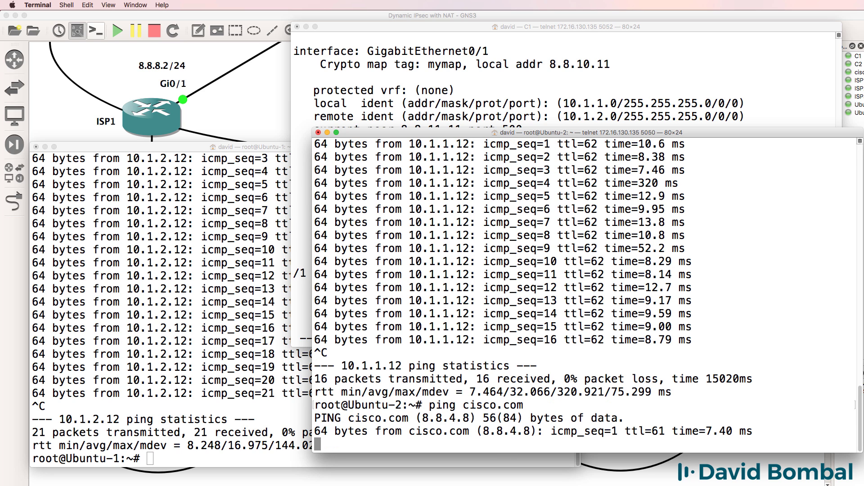
{"action": "left_click", "coordinate": [140, 446]}
{"action": "type", "text": "ping cis"}
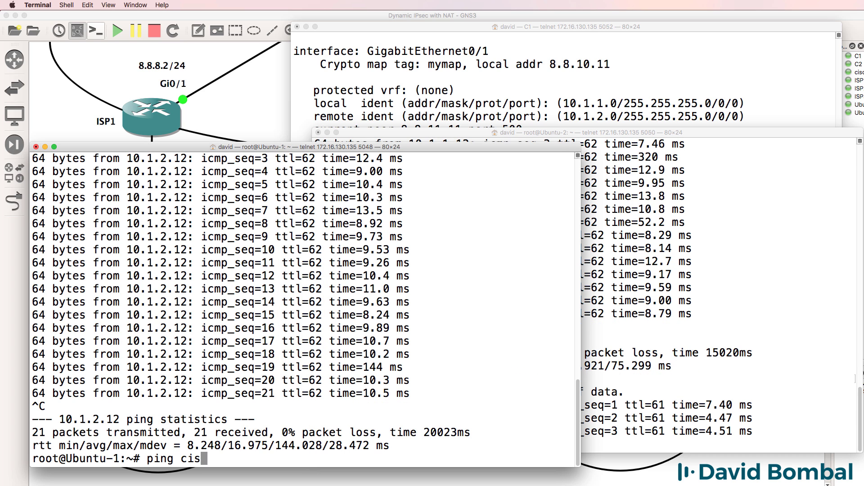
{"action": "type", "text": "co.com"}
{"action": "key", "text": "Return"}
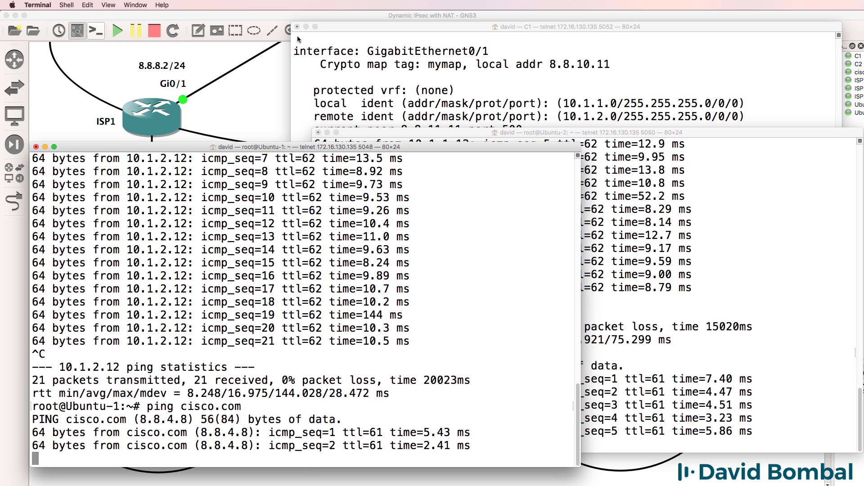
{"action": "left_click", "coordinate": [306, 27]}
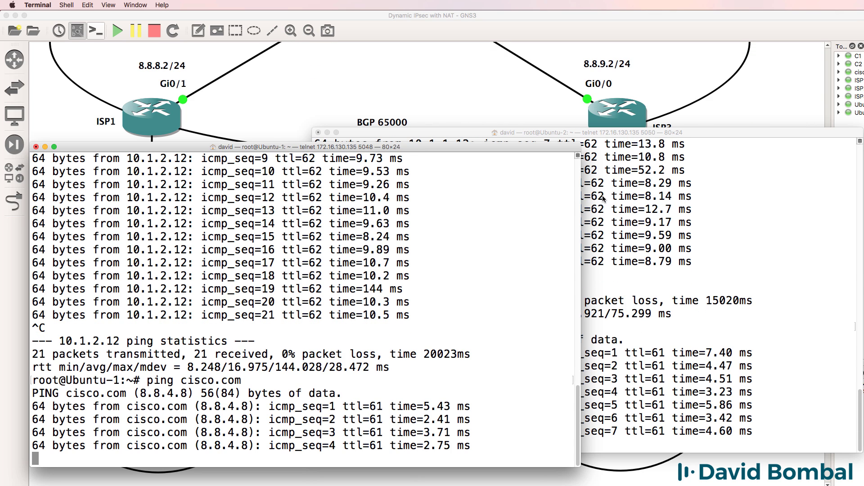
{"action": "left_click", "coordinate": [607, 198]}
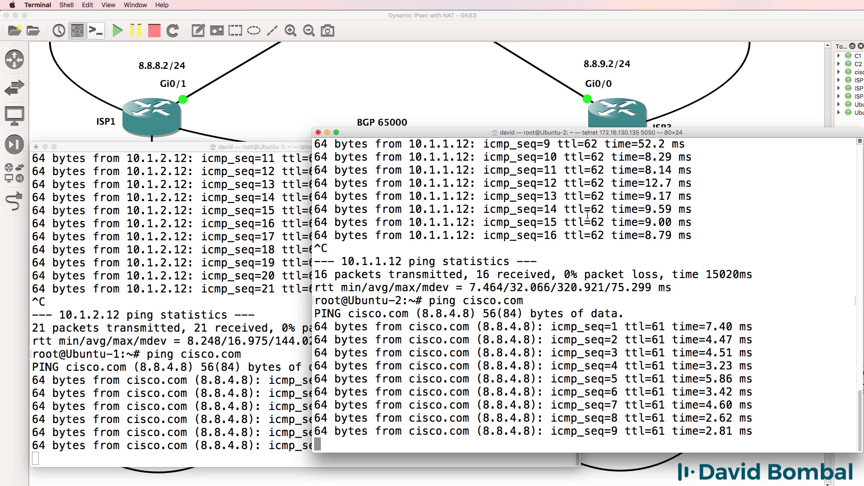
{"action": "key", "text": "ctrl+c"}
{"action": "left_click", "coordinate": [281, 257]}
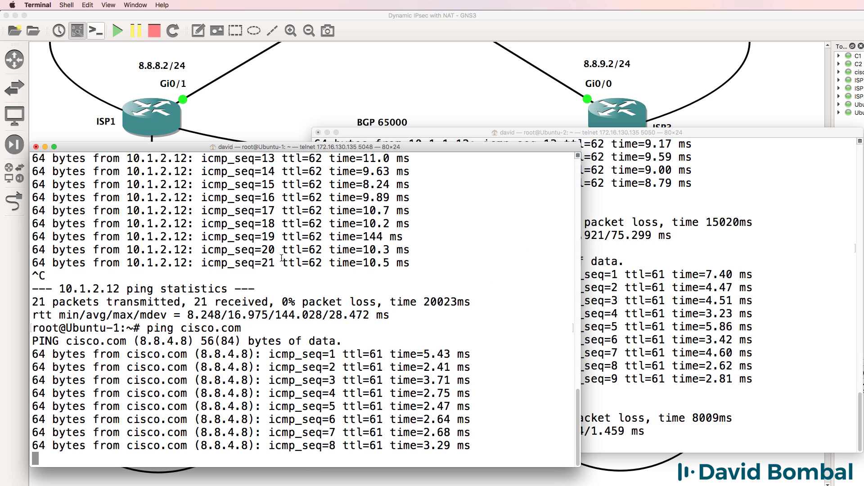
Step: Rerun 'sh crypto ipsec sa' on C1, confirming counters stay at 66 during cisco.com pings
{"action": "right_click", "coordinate": [281, 484]}
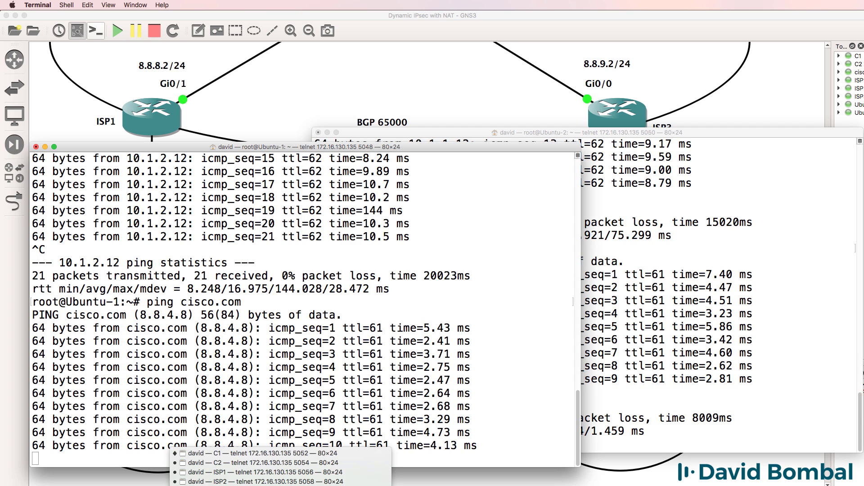
{"action": "left_click", "coordinate": [213, 453]}
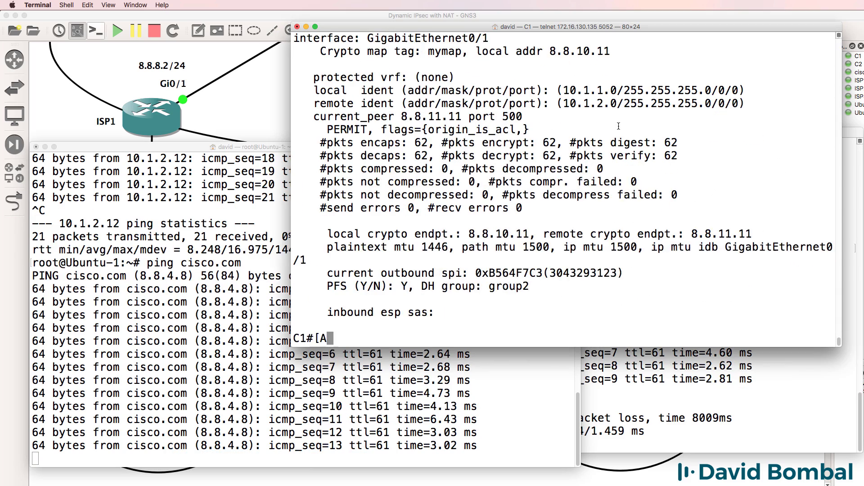
{"action": "key", "text": "Up"}
{"action": "key", "text": "Return"}
{"action": "key", "text": "Up"}
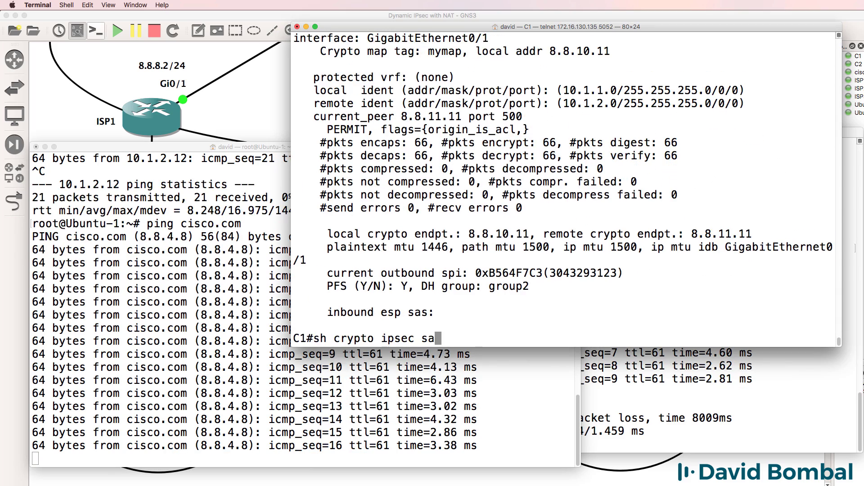
{"action": "key", "text": "Return"}
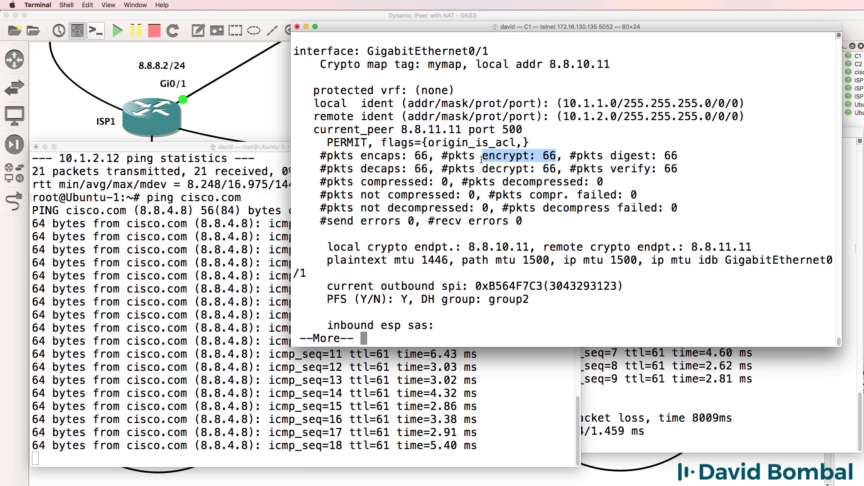
{"action": "key", "text": "Up"}
{"action": "key", "text": "Return"}
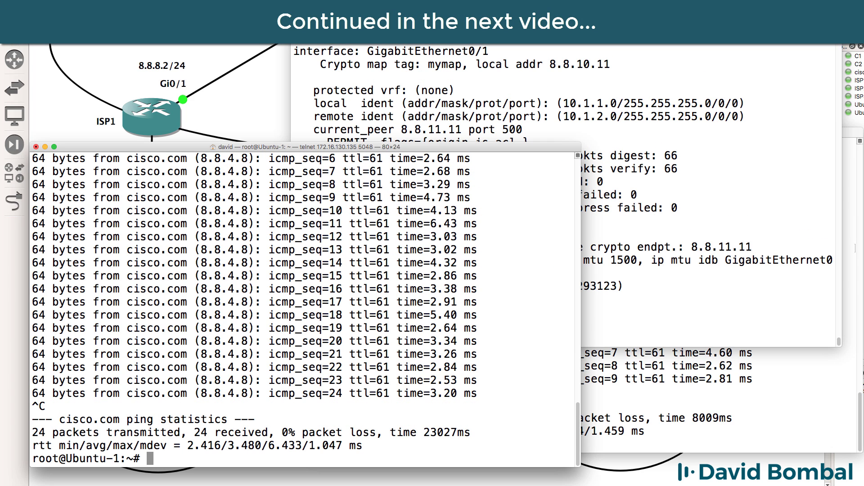
{"action": "left_click", "coordinate": [431, 92]}
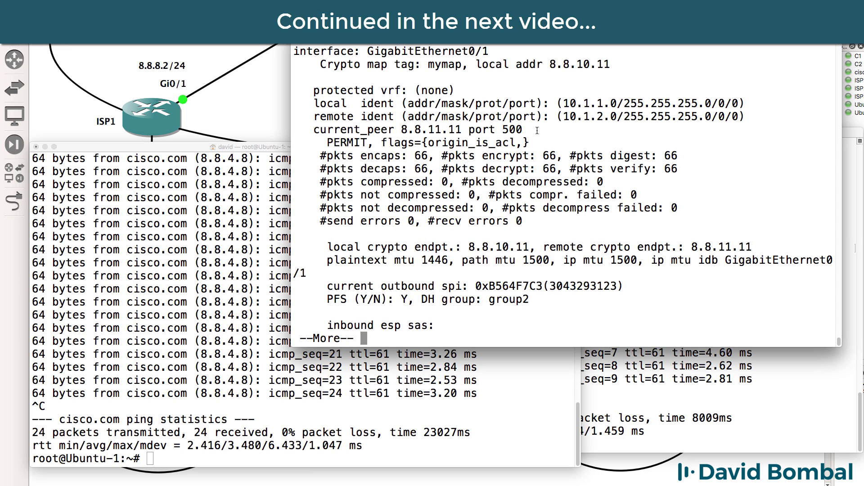